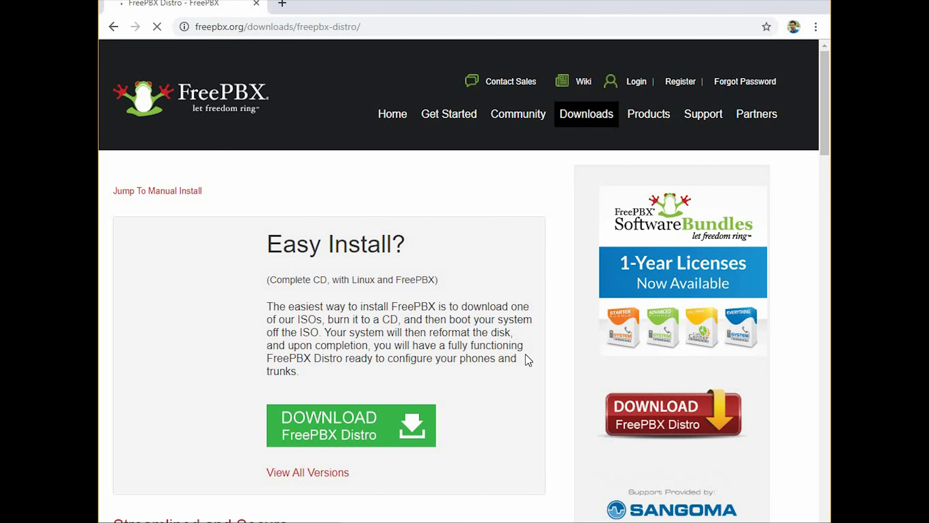
Look over the FreePBX Distro easy-install page and start the FreePBX Distro download.
scroll(528, 360, down, 3)
scroll(525, 354, down, 5)
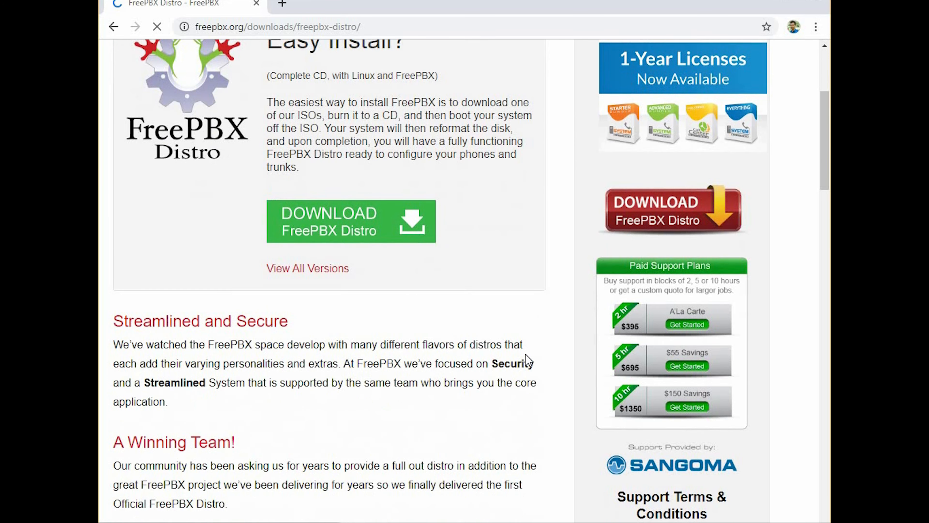
scroll(525, 357, up, 7)
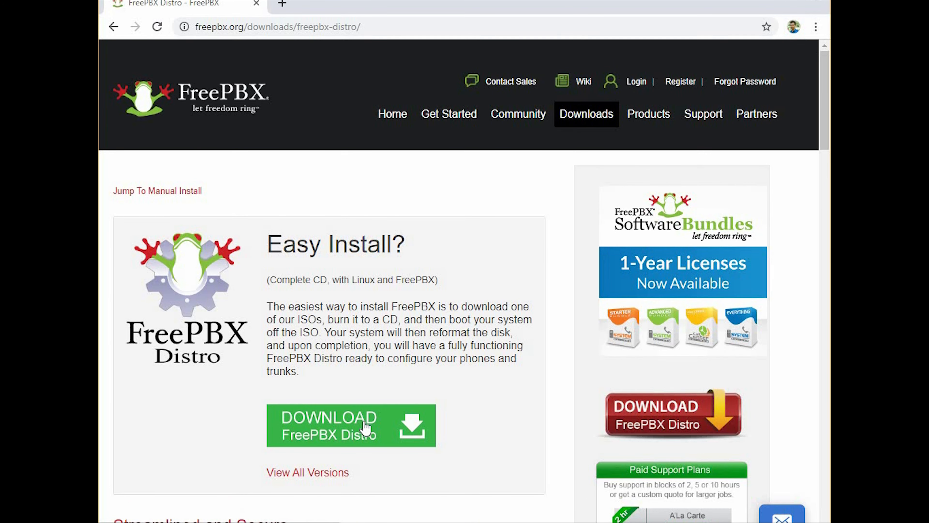
click(409, 421)
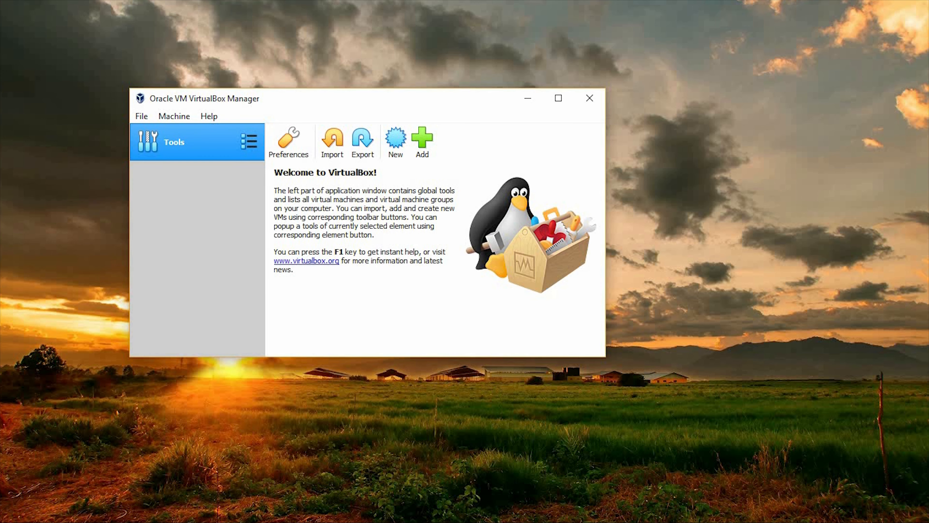
Switch to VirtualBox and begin a new virtual machine named My PBX with type Linux and version Other Linux (64-bit).
click(396, 141)
text(My PBX)
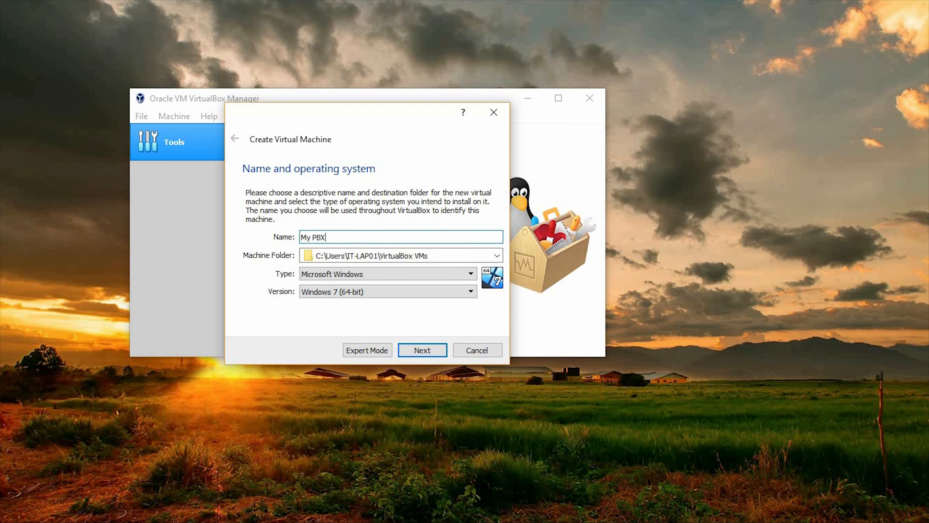
click(405, 274)
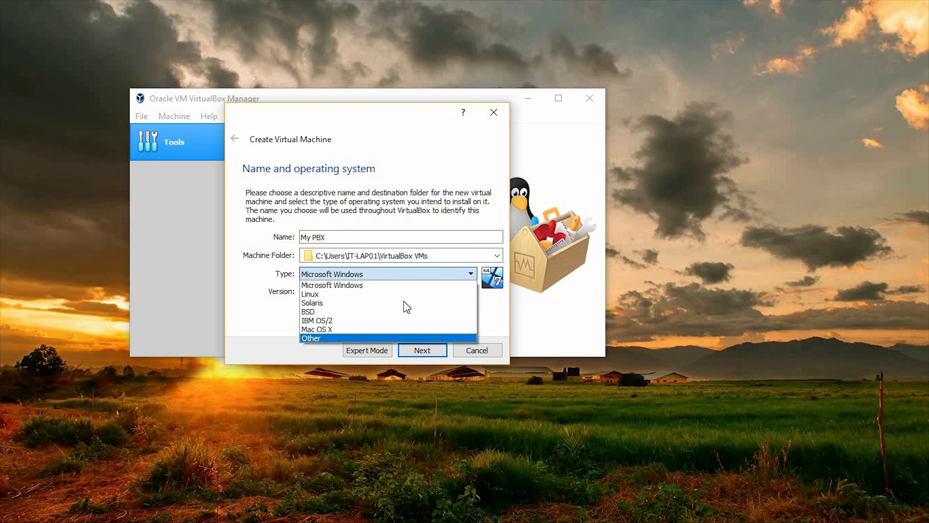
click(404, 294)
click(404, 292)
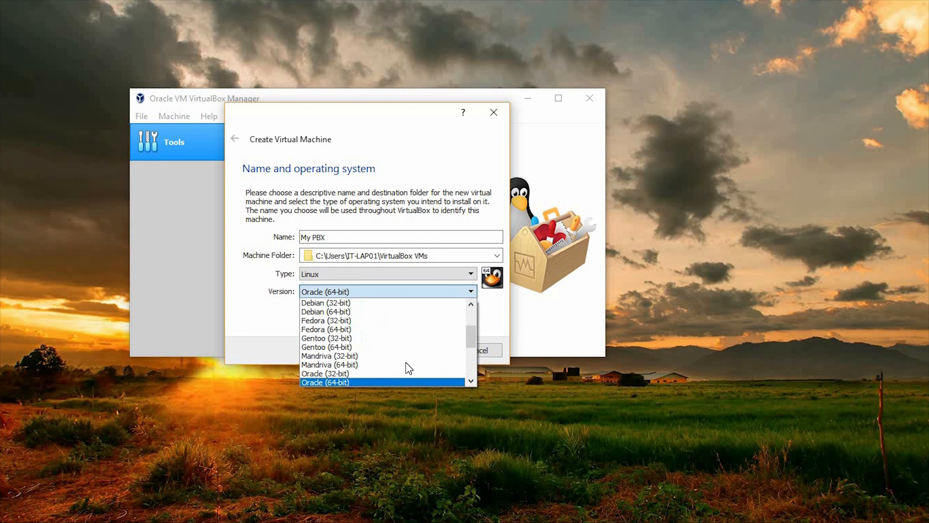
scroll(408, 373, down, 4)
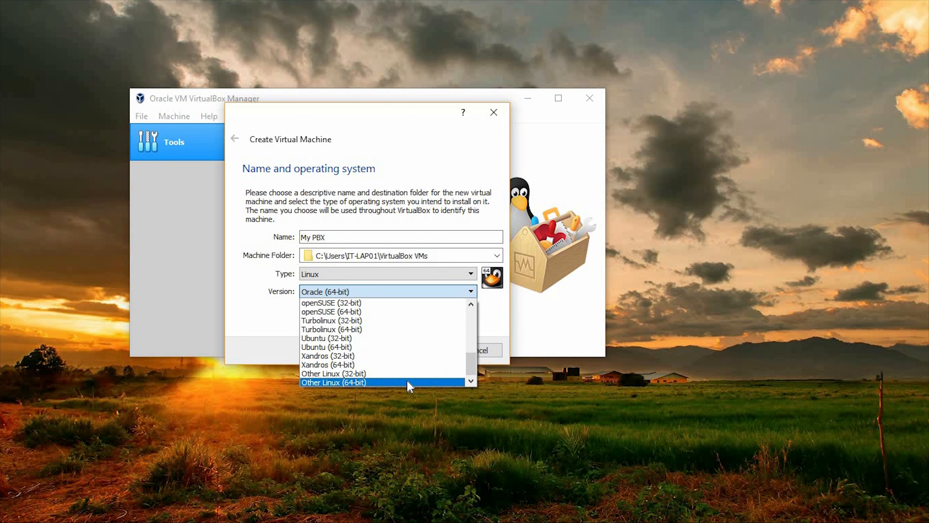
click(408, 382)
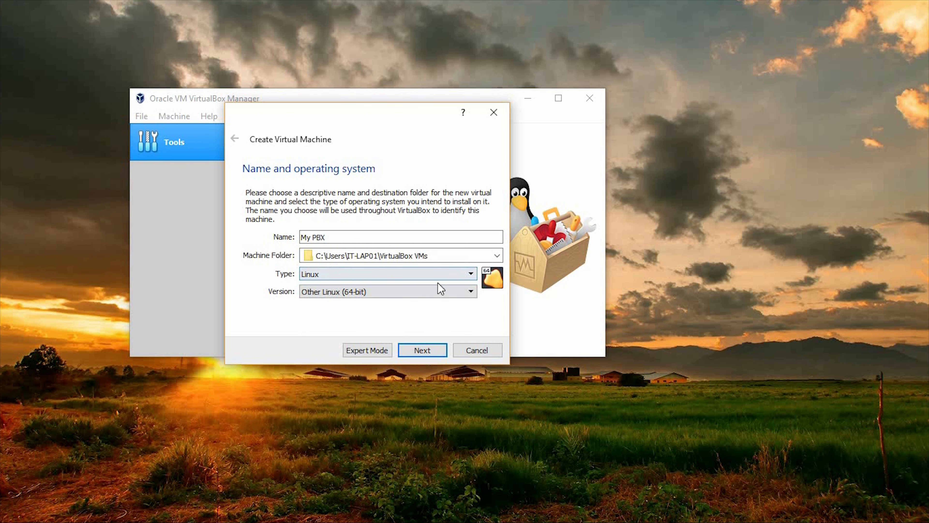
click(414, 350)
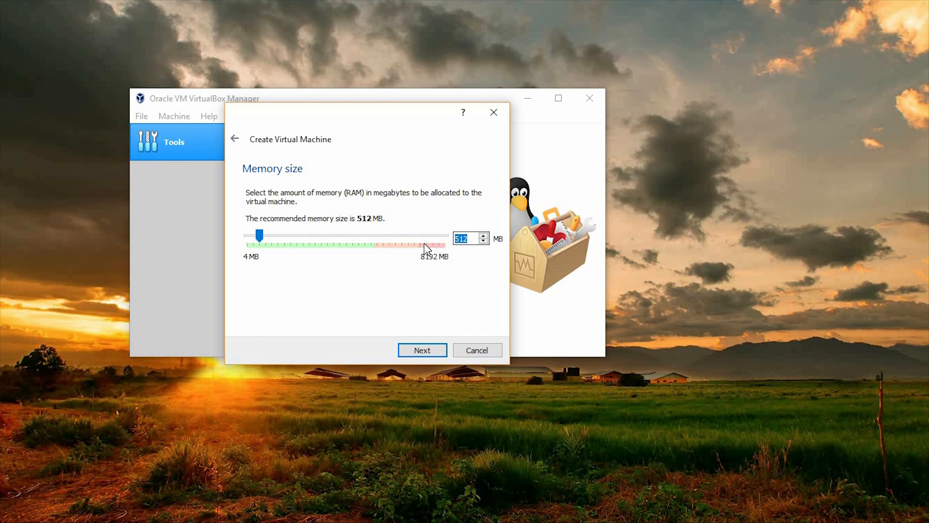
Set the new machine's memory size to 2028 MB and accept it.
text(2028)
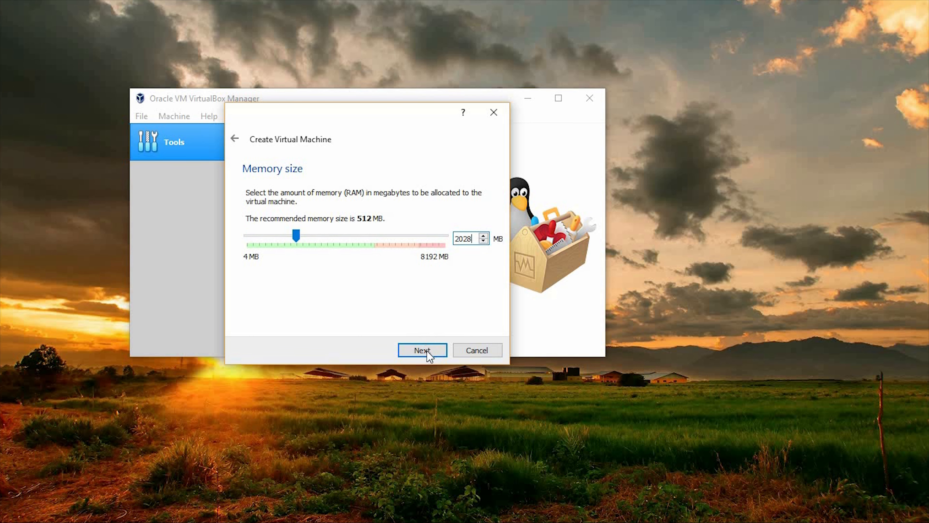
click(422, 351)
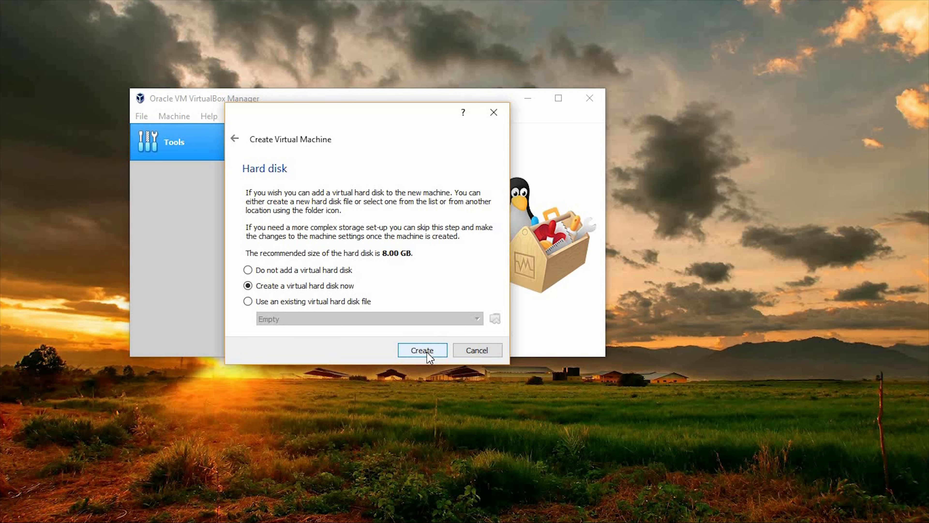
Create a new VDI virtual hard disk for the machine with a size of 10 GB.
click(425, 351)
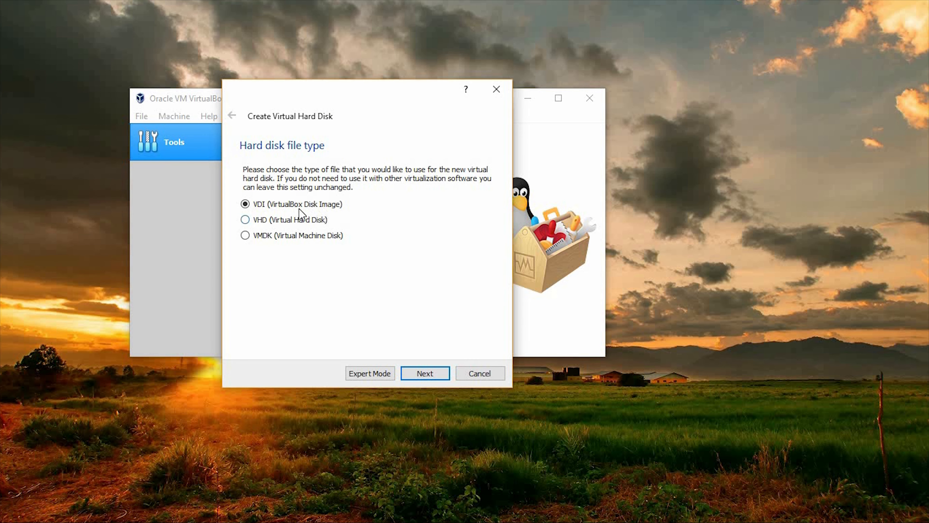
click(433, 375)
click(420, 375)
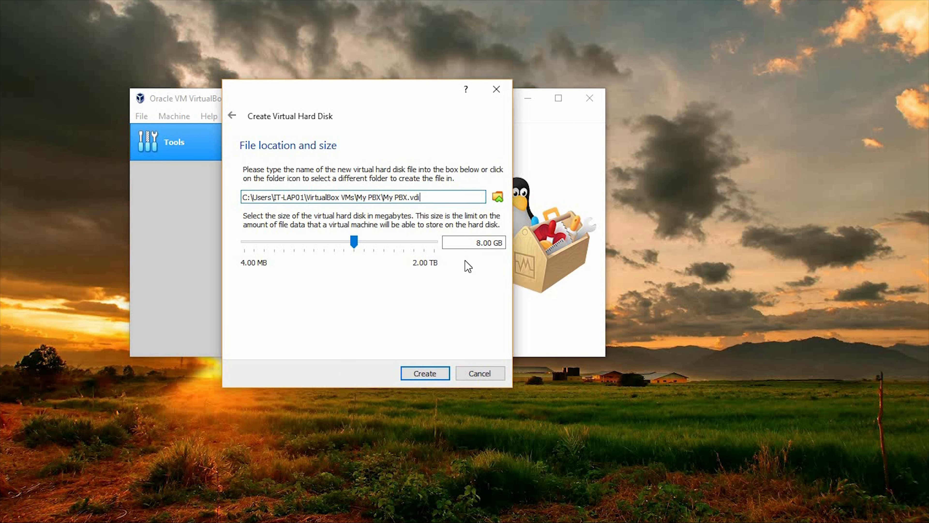
double_click(477, 243)
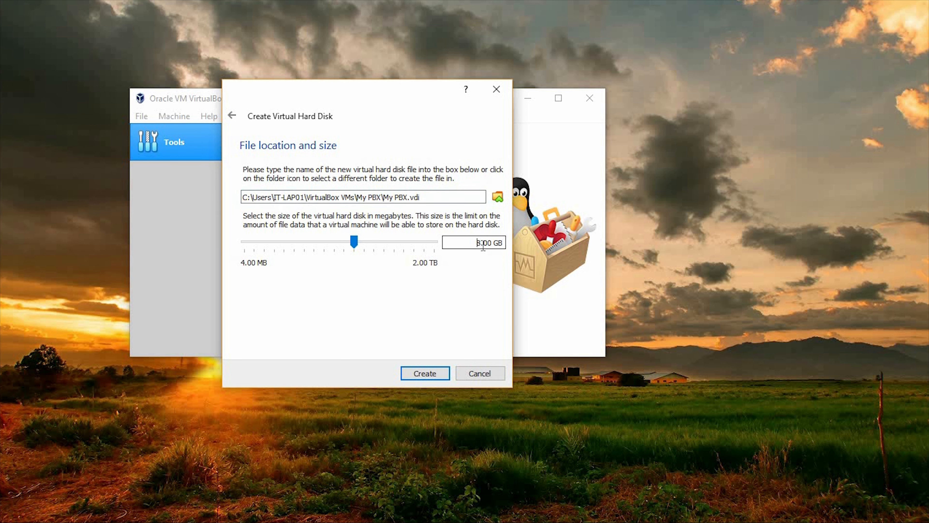
text(10)
click(425, 373)
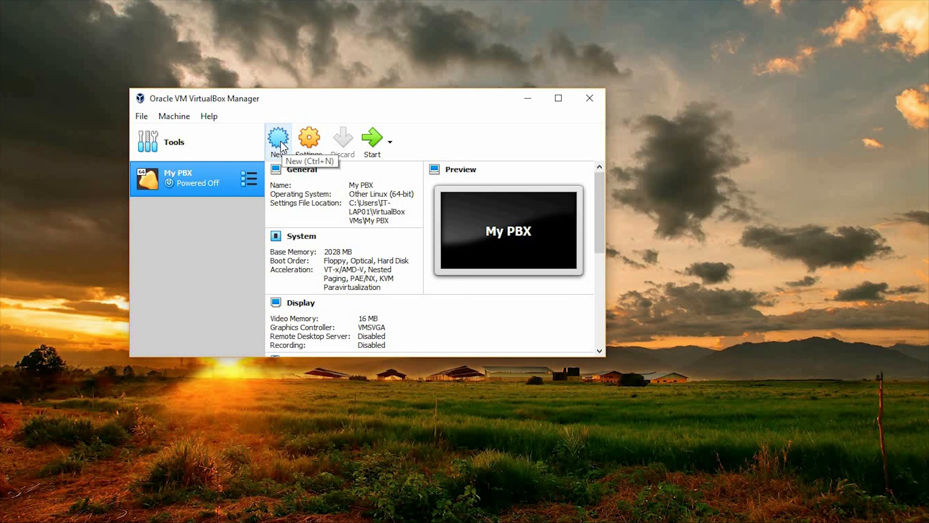
Open the My PBX machine's settings and exclude Floppy from the boot order.
click(311, 140)
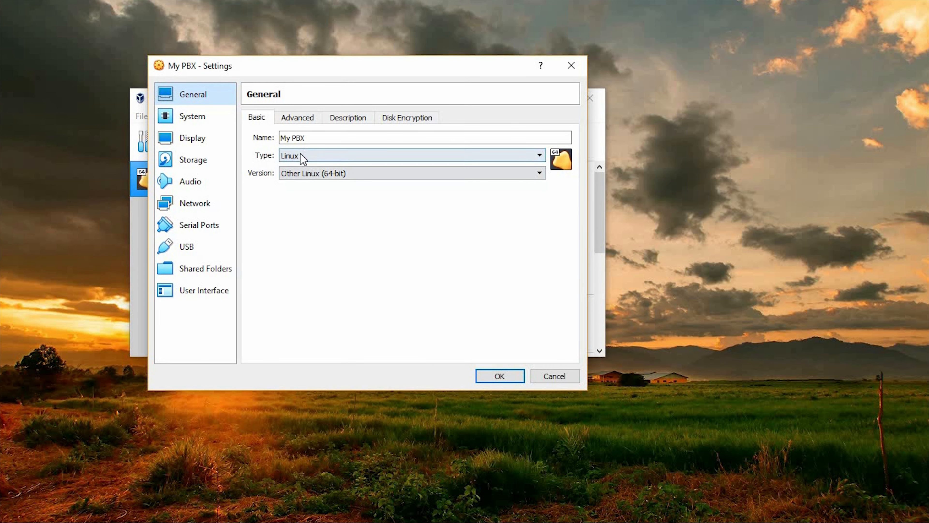
click(308, 118)
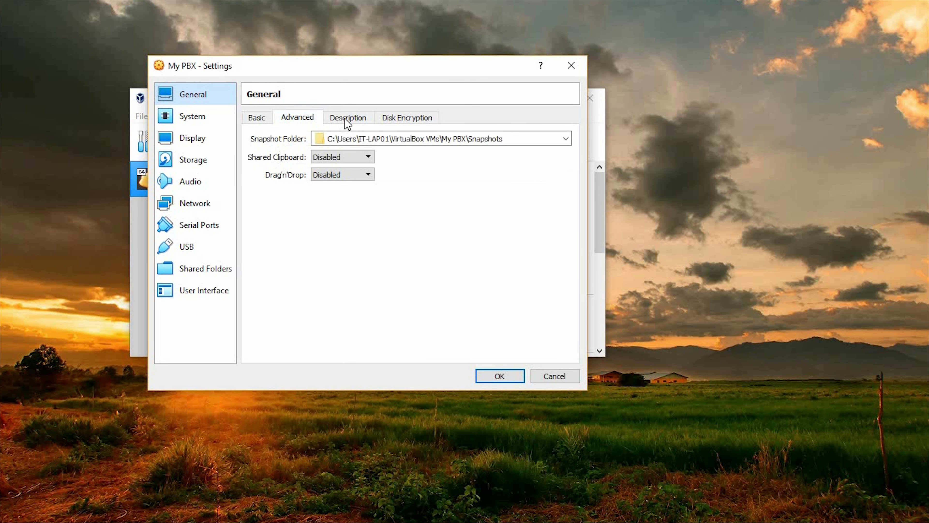
click(346, 118)
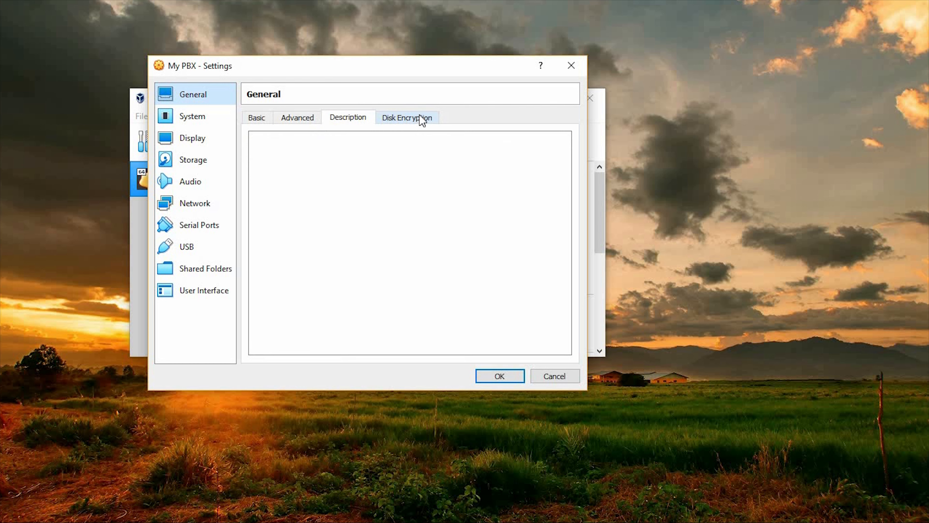
click(423, 120)
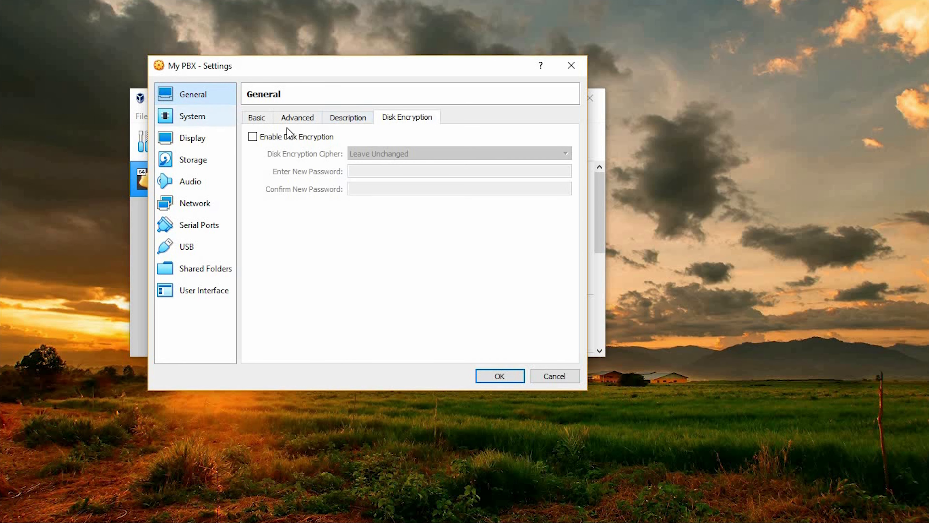
click(206, 117)
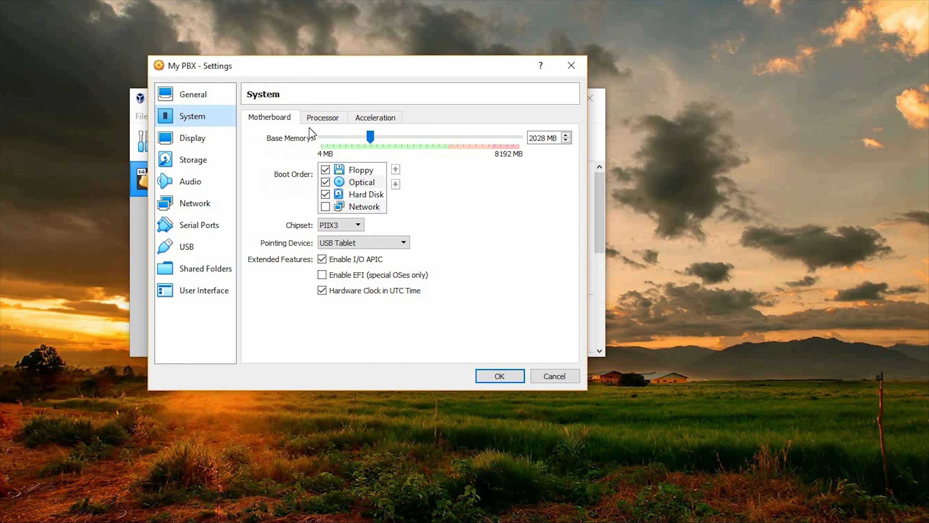
click(325, 169)
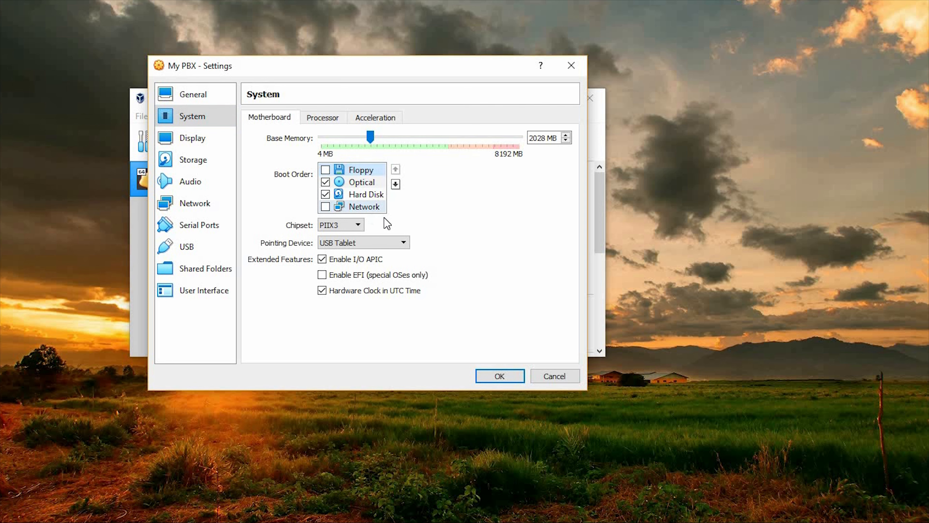
Set the machine's number of processors to 4 and check the acceleration options.
key(ctrl+Tab)
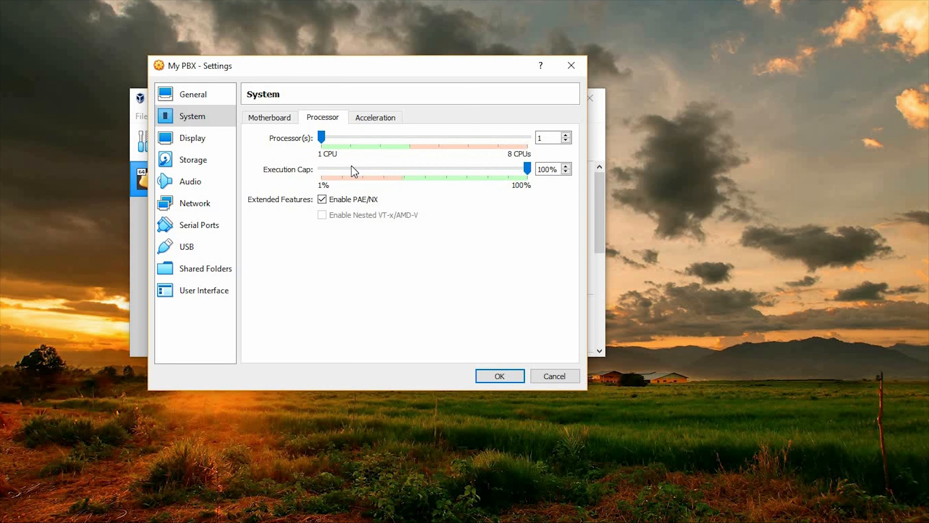
click(379, 141)
click(379, 140)
click(407, 144)
click(375, 118)
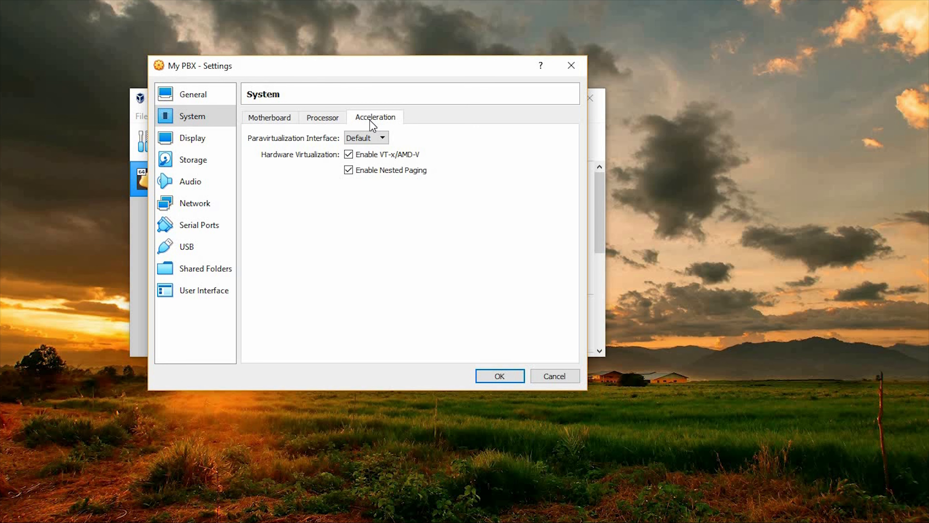
Load SNG7-FPBX-64bit-1904-2.iso from the Desktop into the machine's empty optical drive.
click(193, 139)
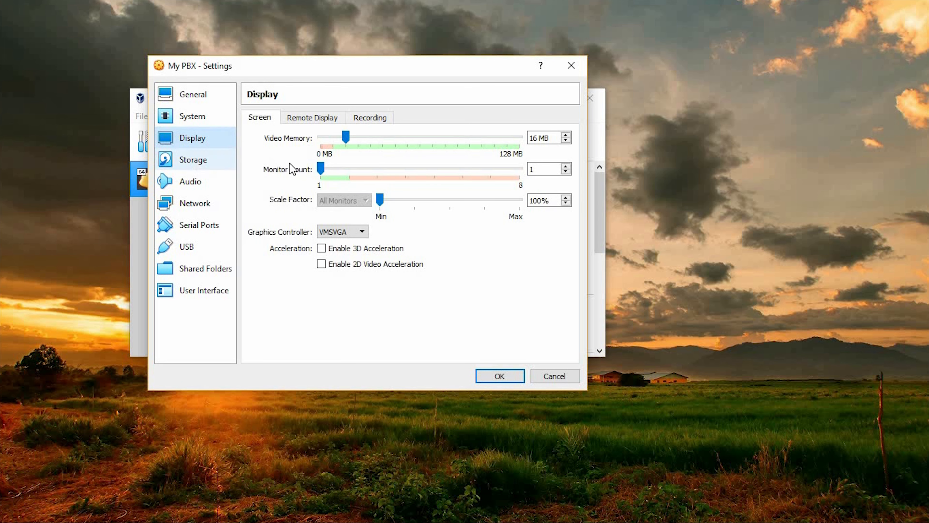
click(219, 164)
click(289, 167)
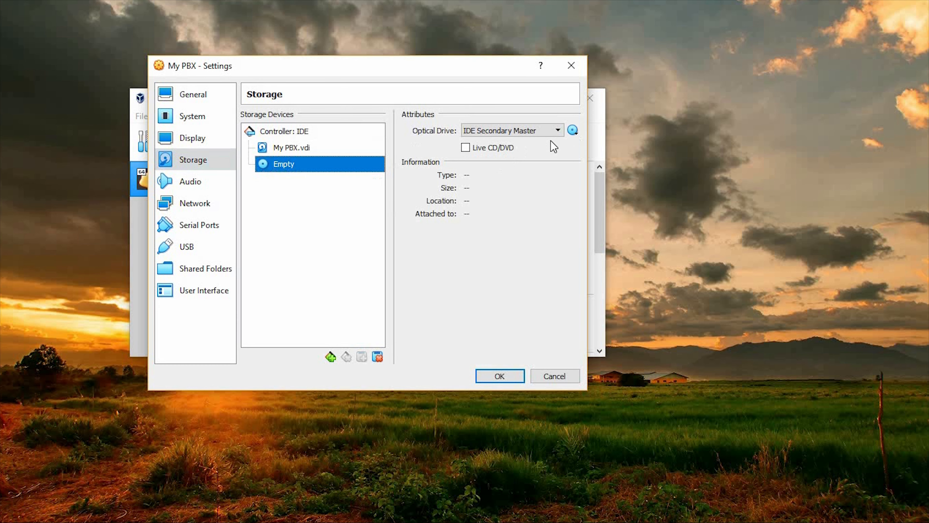
click(573, 131)
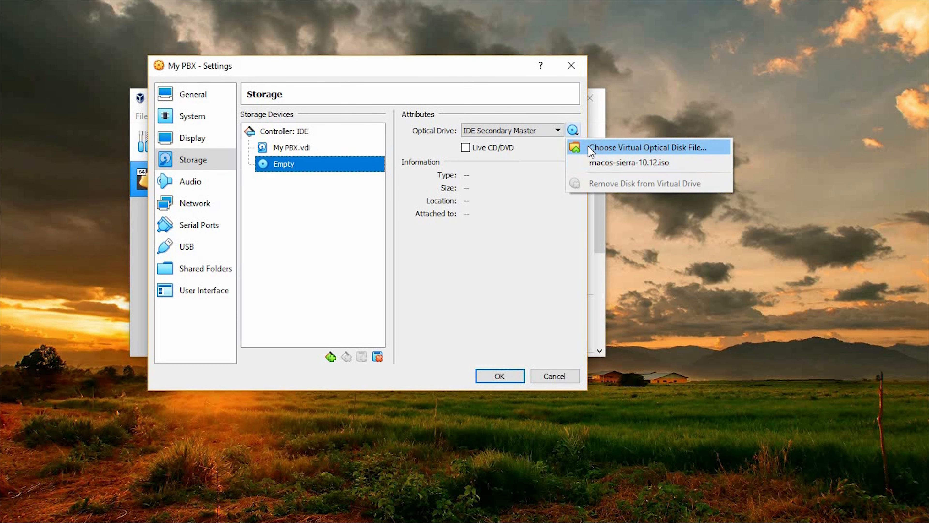
click(591, 150)
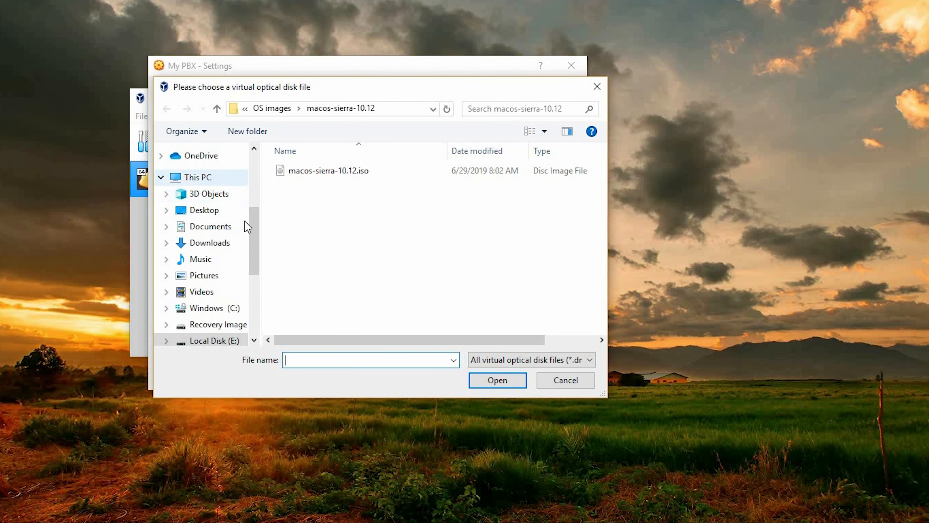
click(216, 211)
click(471, 191)
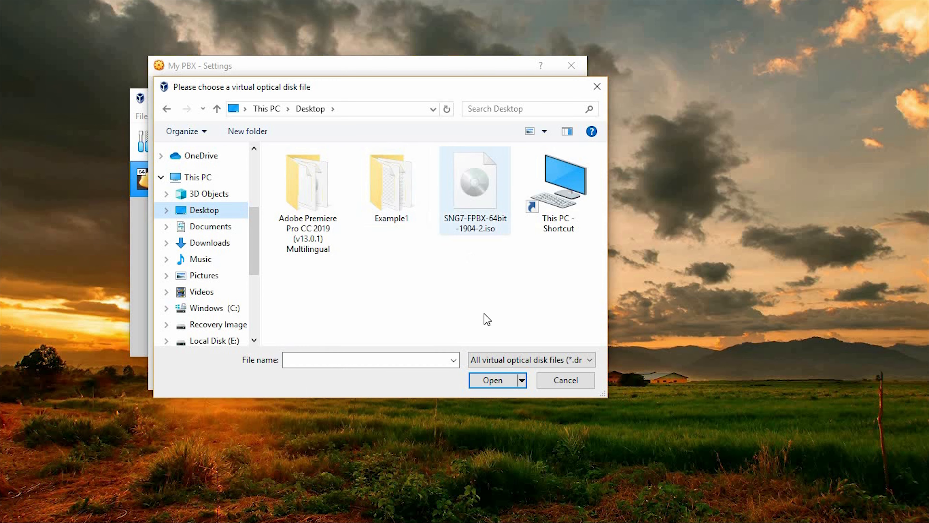
click(506, 381)
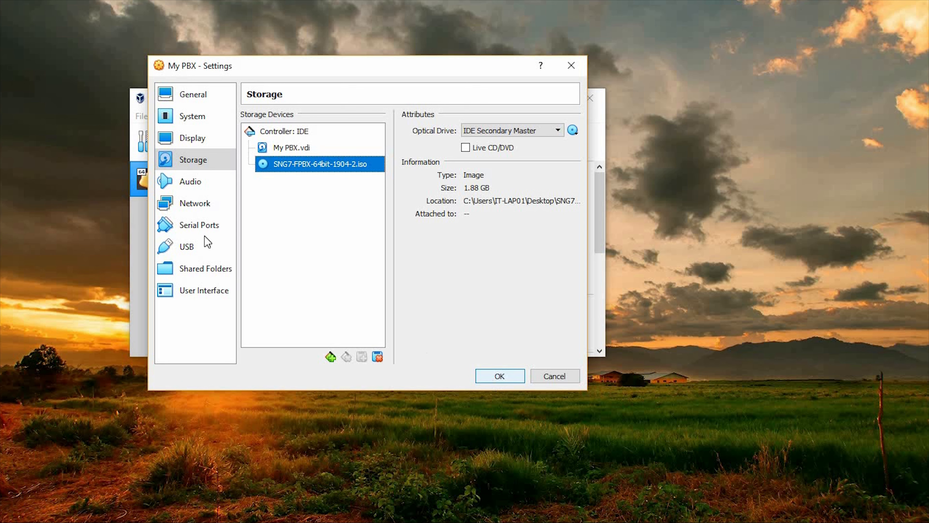
Attach network adapter 1 as Bridged Adapter through the Realtek RTL8822BE 802.11ac PCIe Adapter, save the settings and start My PBX.
click(187, 205)
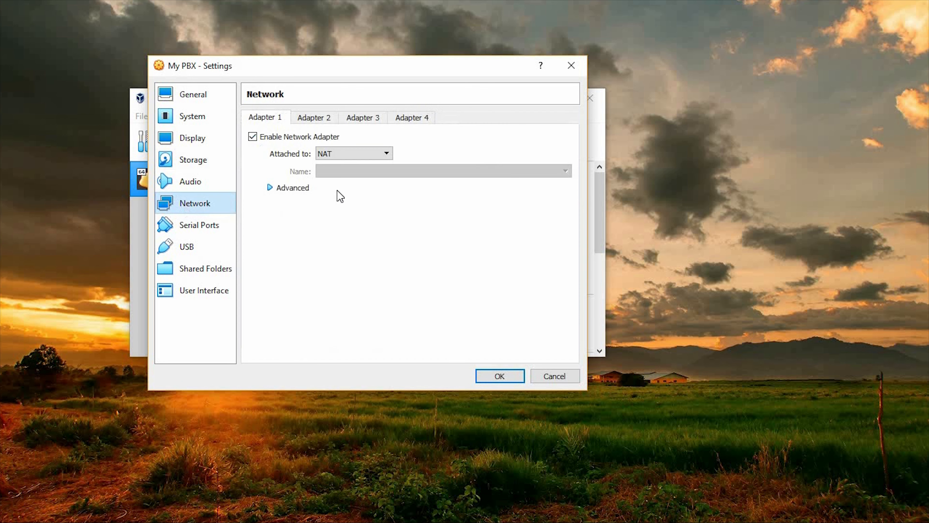
click(335, 157)
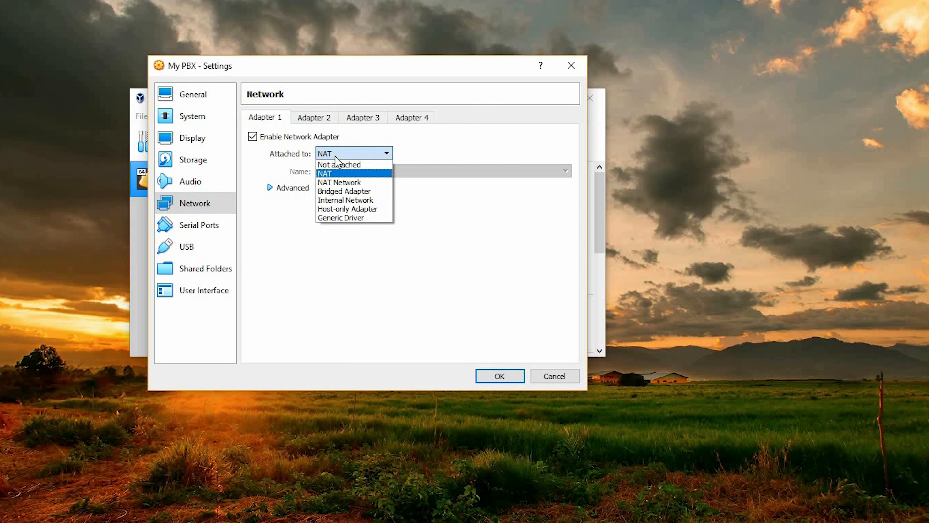
click(343, 192)
click(347, 171)
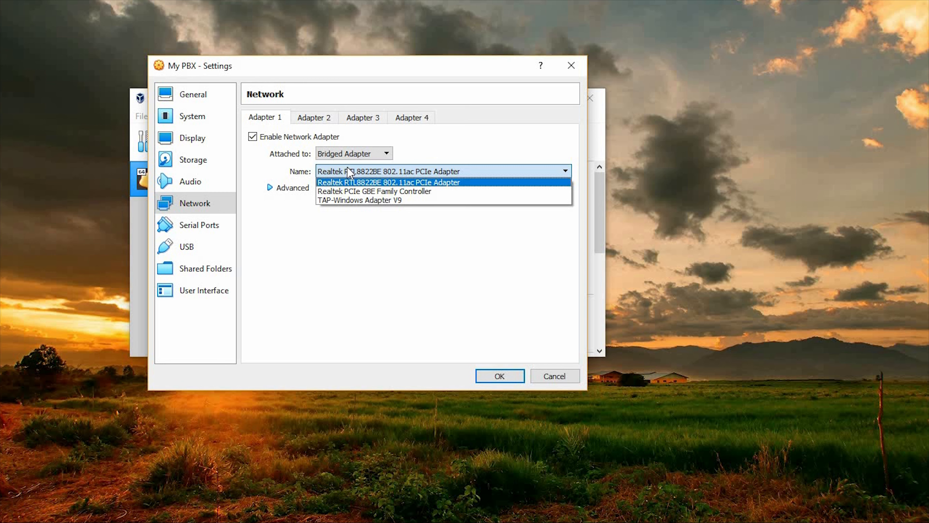
click(348, 167)
click(499, 376)
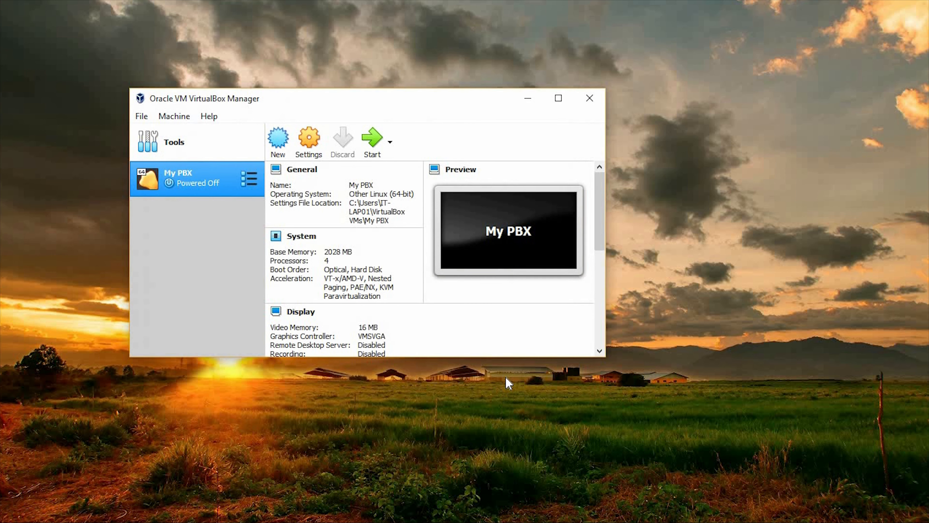
click(380, 157)
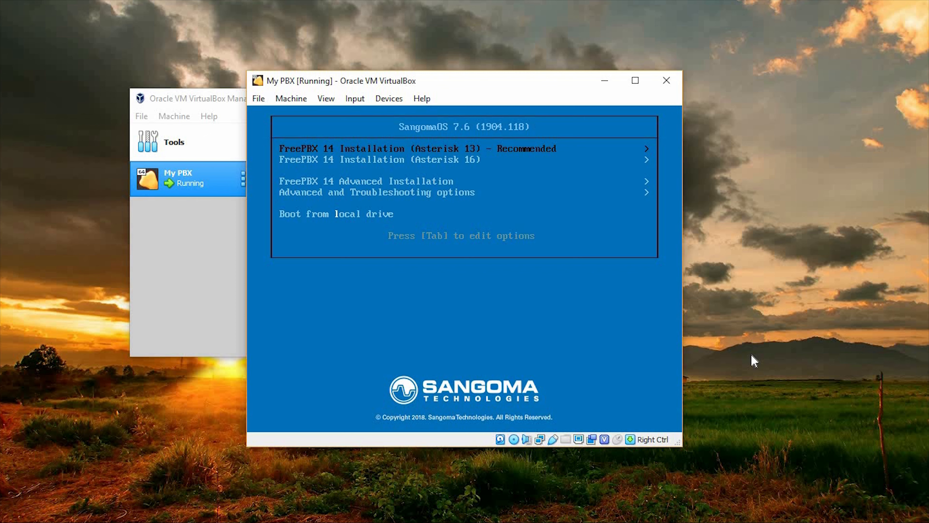
Start the recommended FreePBX 14 (Asterisk 13) installation in graphical mode with output to VGA.
key(Return)
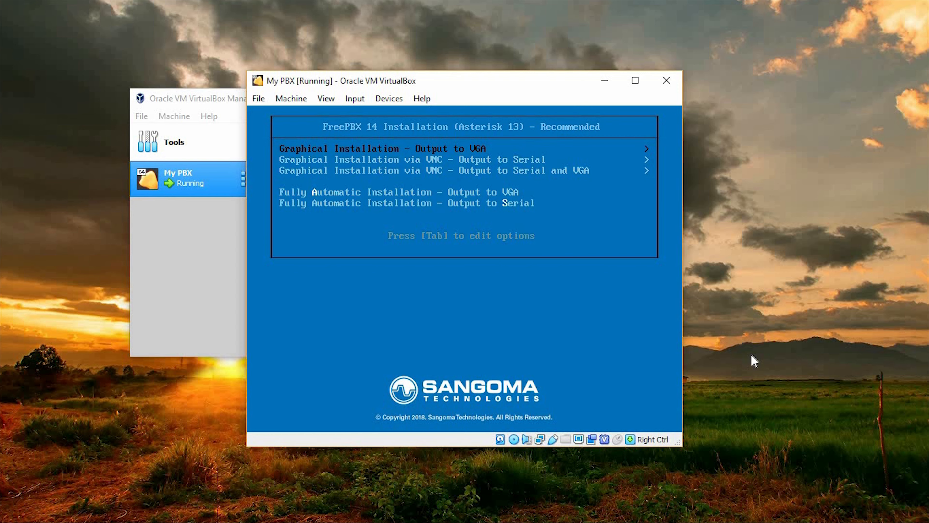
key(Return)
key(Return)
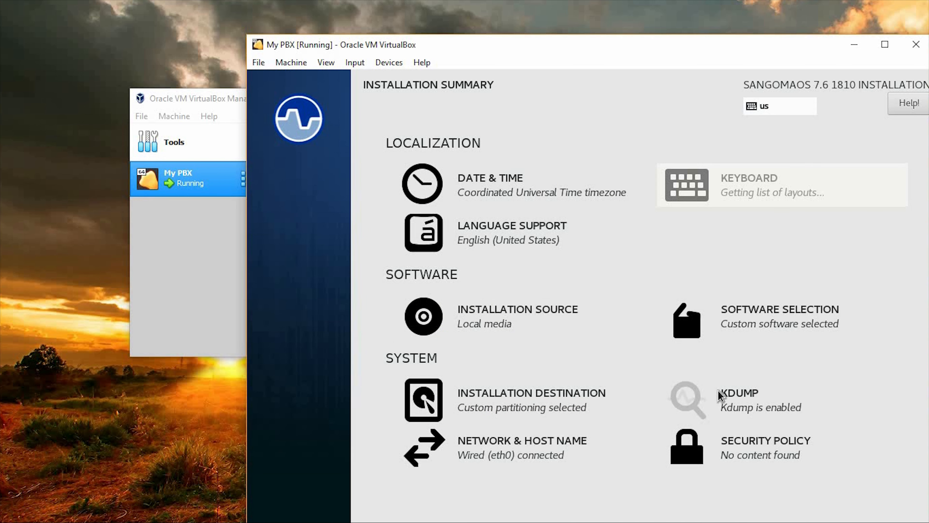
Open the eth0 connection's configuration, set its IPv4 method to Manual and add an empty address entry.
click(552, 443)
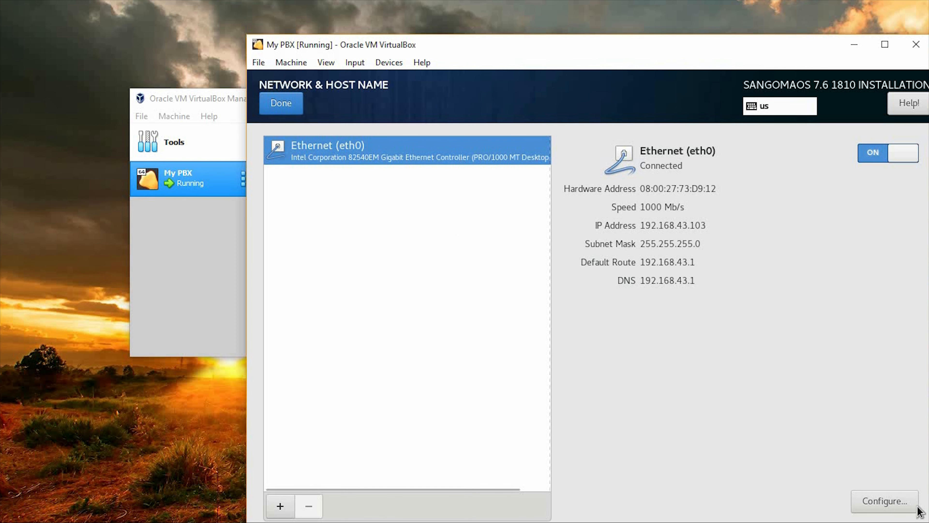
click(885, 500)
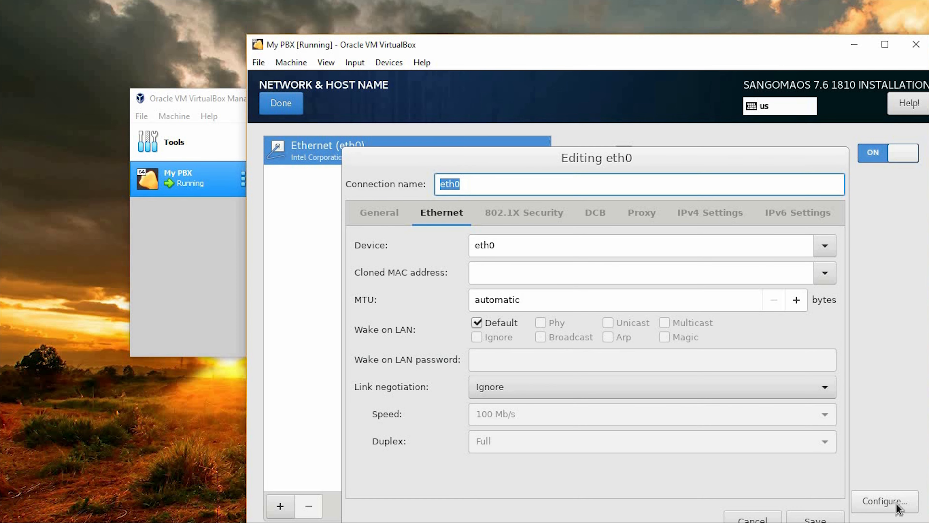
click(702, 210)
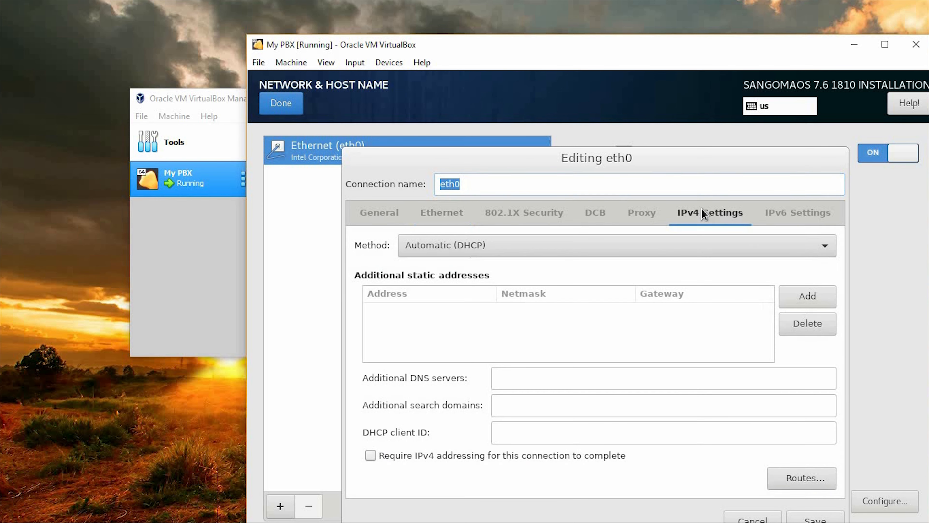
click(584, 253)
click(584, 289)
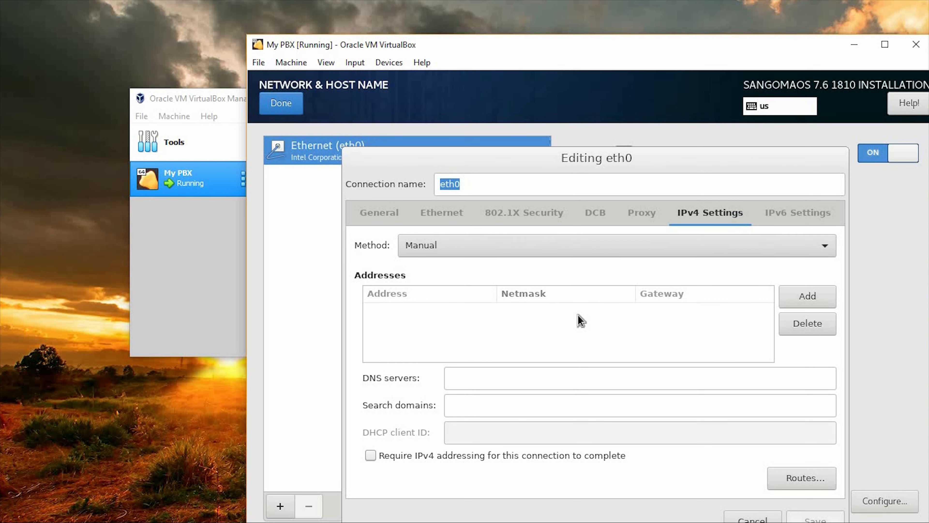
click(808, 298)
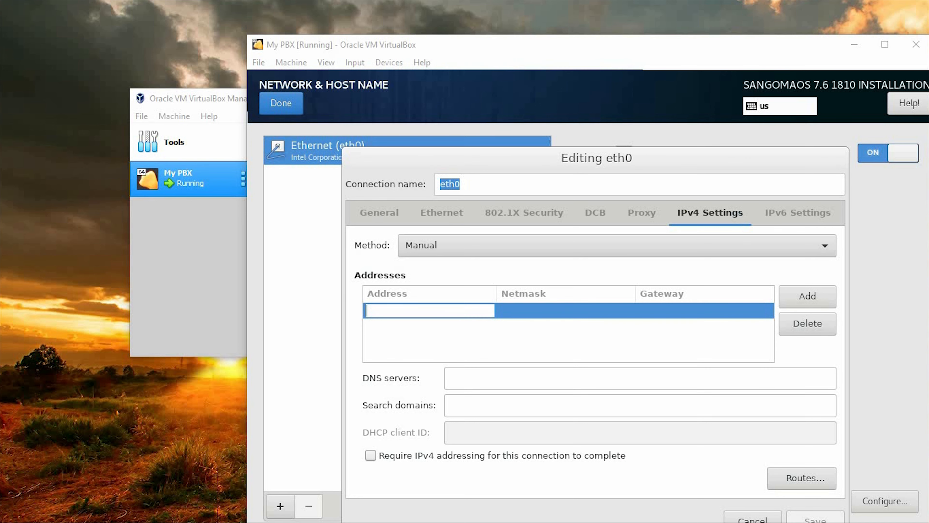
Check the host's Wi-Fi connection details for its IPv4 address, subnet mask and default gateway.
key(alt+Tab)
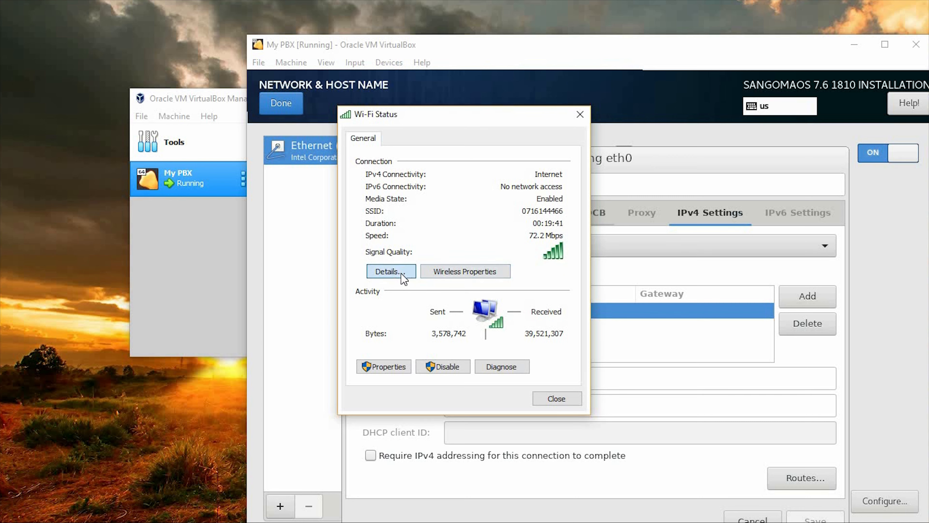
click(390, 271)
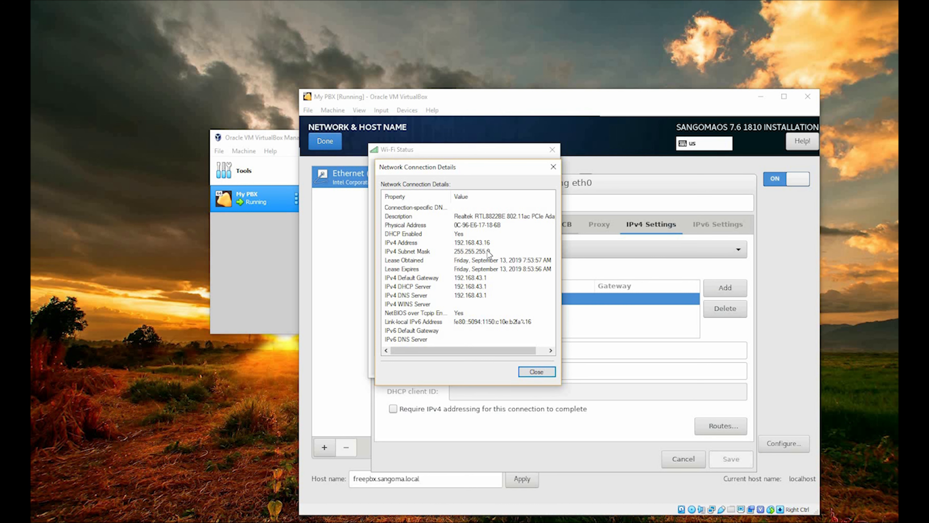
click(552, 168)
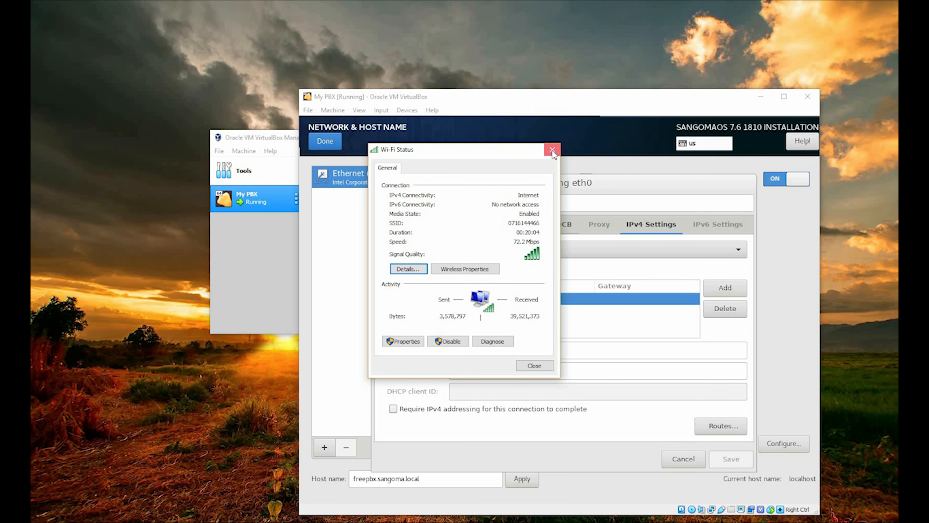
click(552, 150)
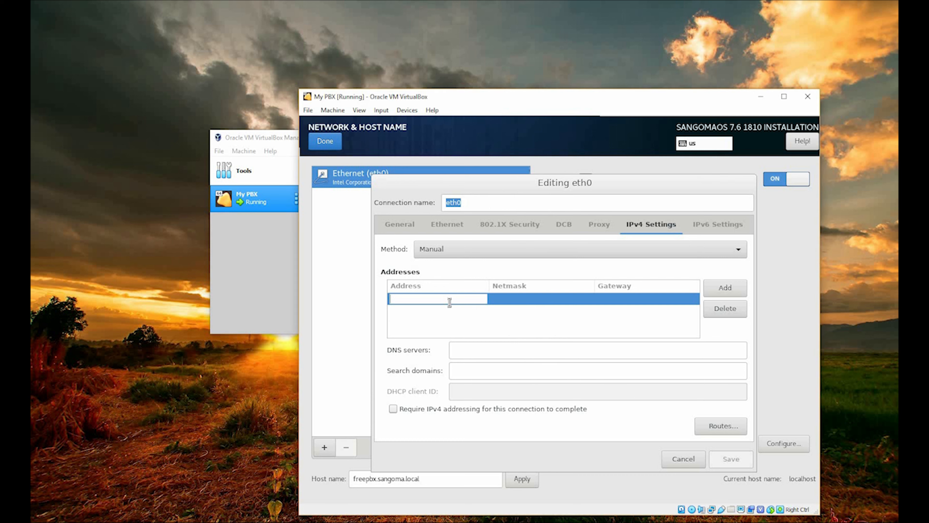
Give eth0 the static address 192.168.43.2 with netmask 24 and gateway 192.168.43.1.
text(192)
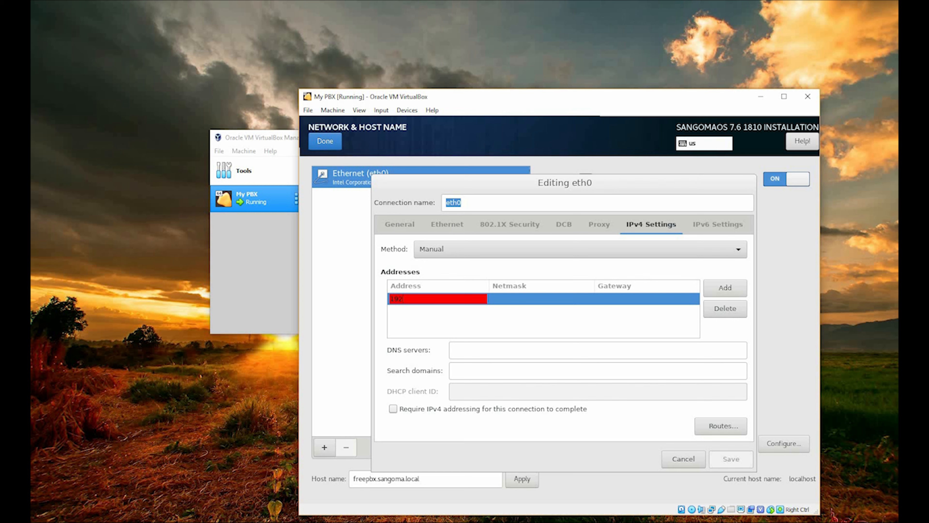
text(.168.43.2)
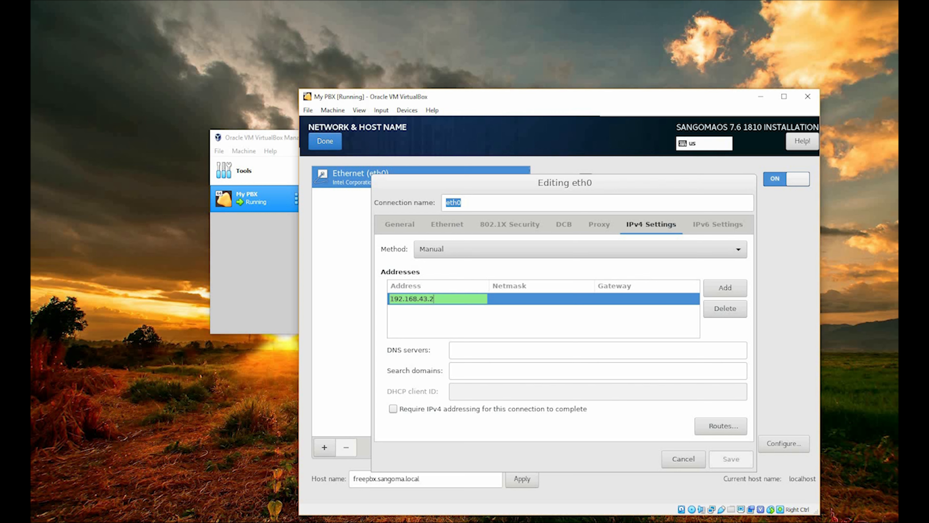
key(Tab)
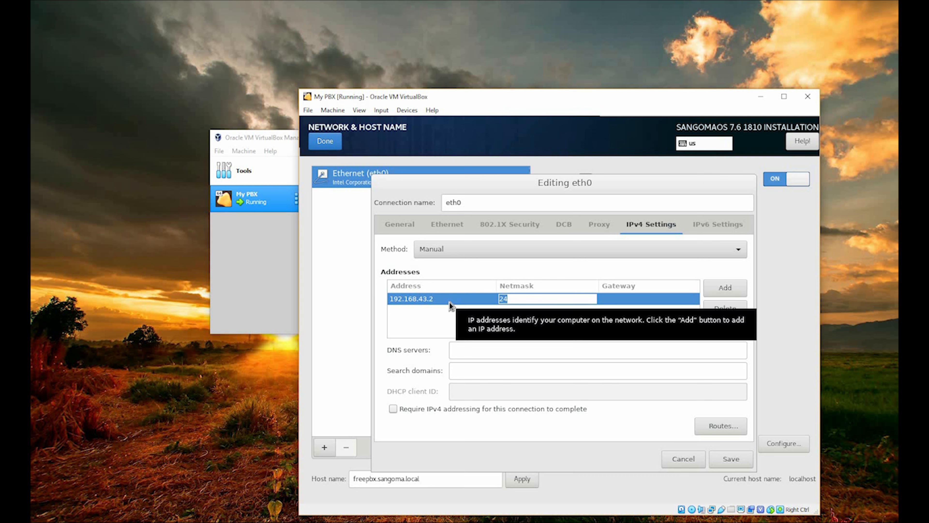
key(Tab)
text(1)
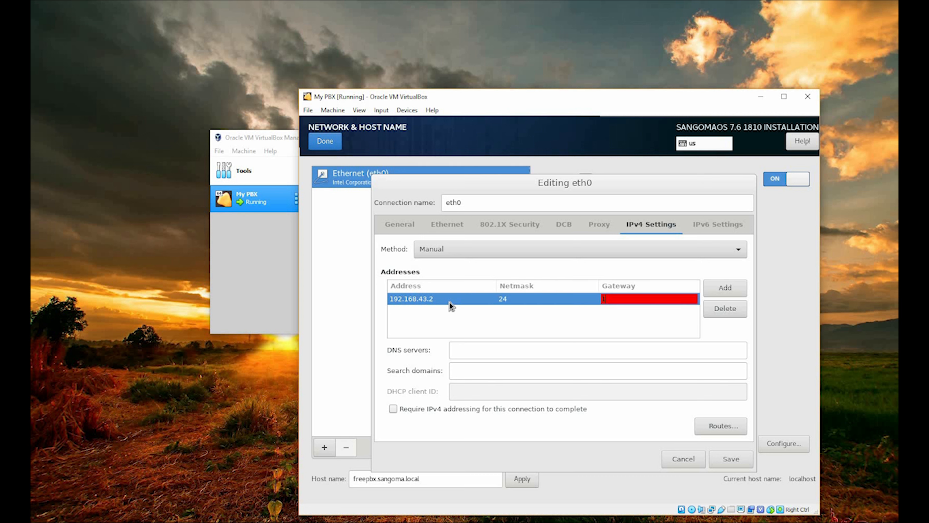
text(92.168.43.1)
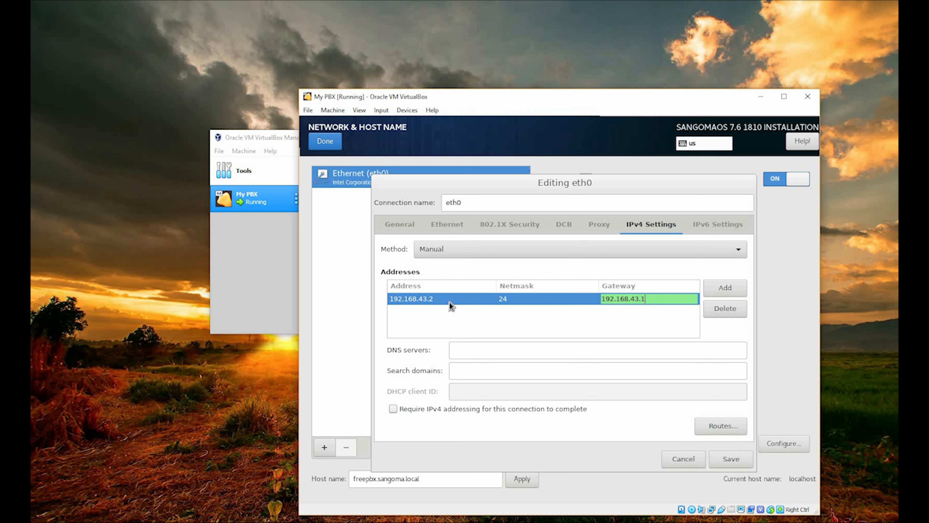
Set eth0's DNS server to 8.8.8.8, save the connection and return to the installation summary.
click(529, 355)
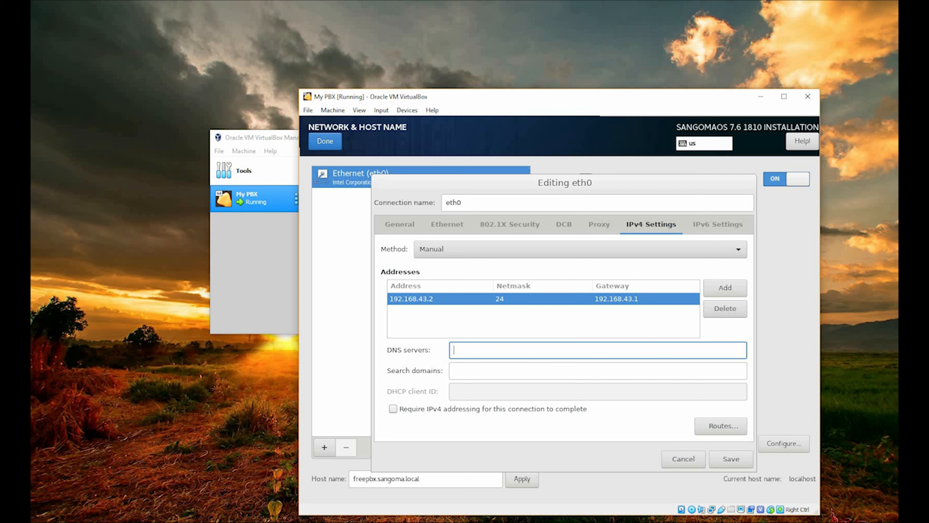
text(8.8.8.8)
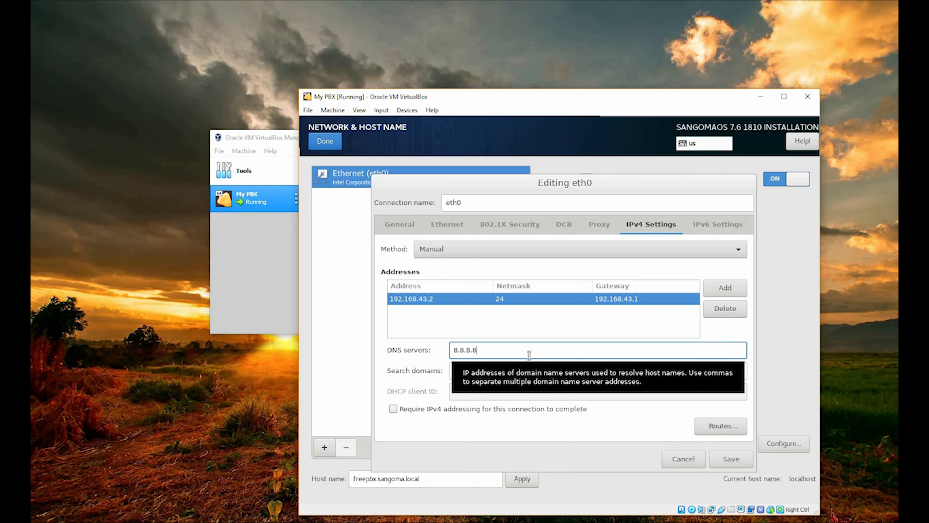
key(Tab)
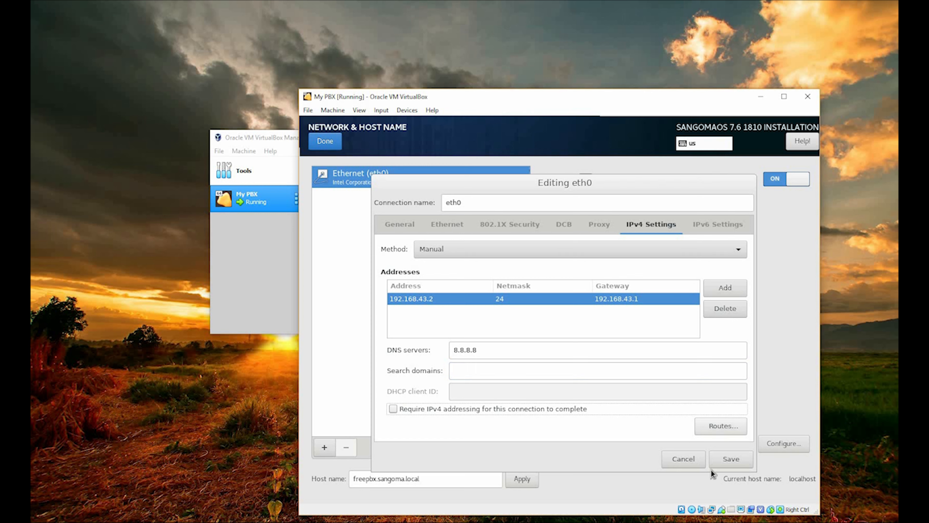
click(731, 459)
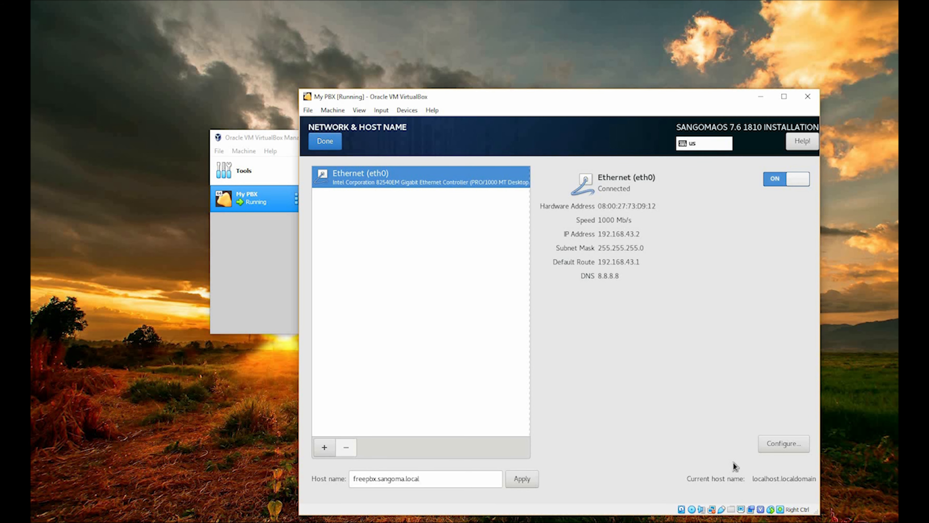
click(332, 143)
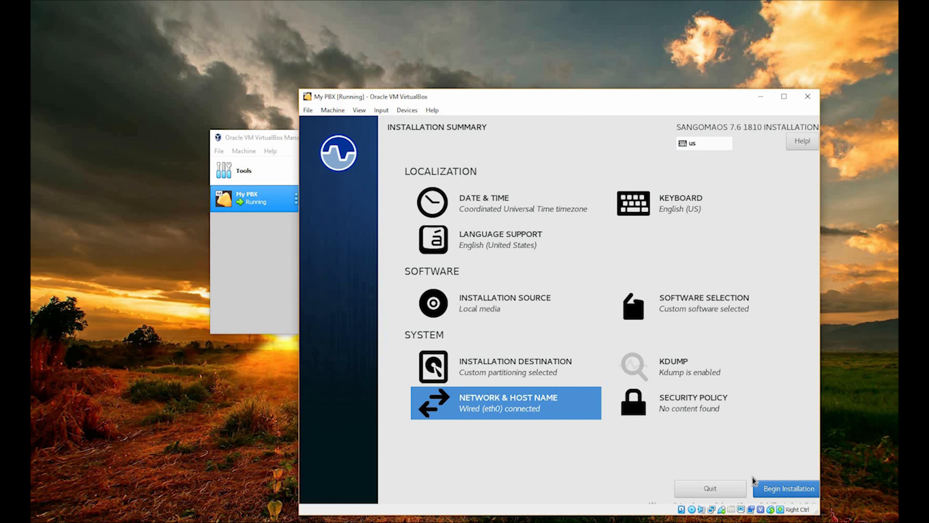
Begin the installation, then enter and confirm the root account password.
click(775, 490)
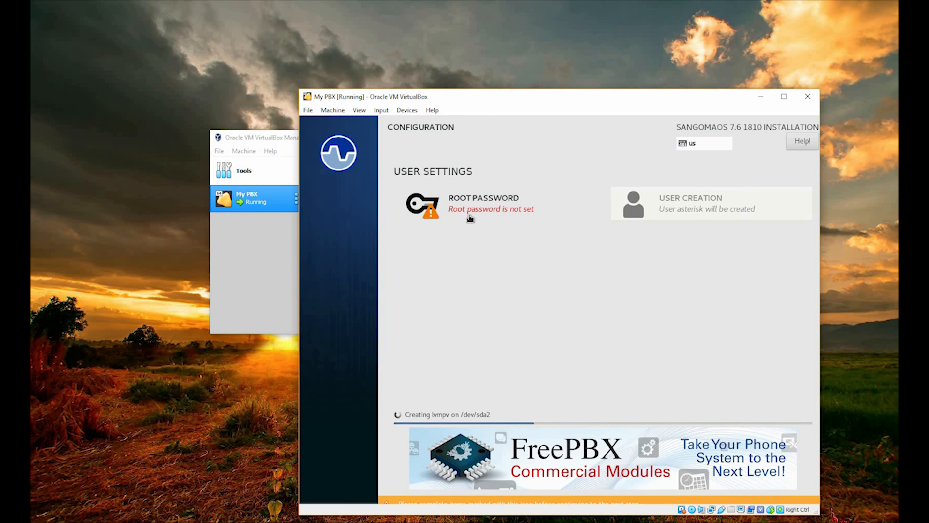
click(491, 218)
text(123)
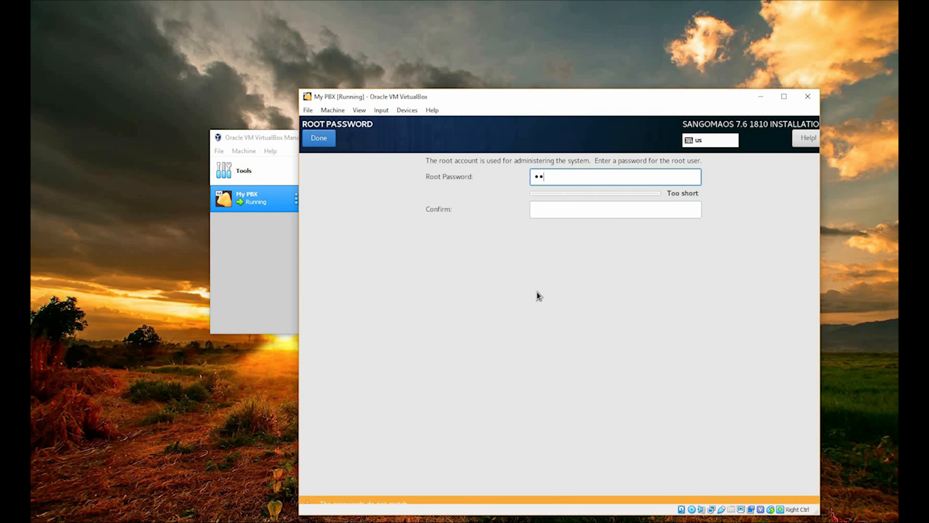
text(45678910)
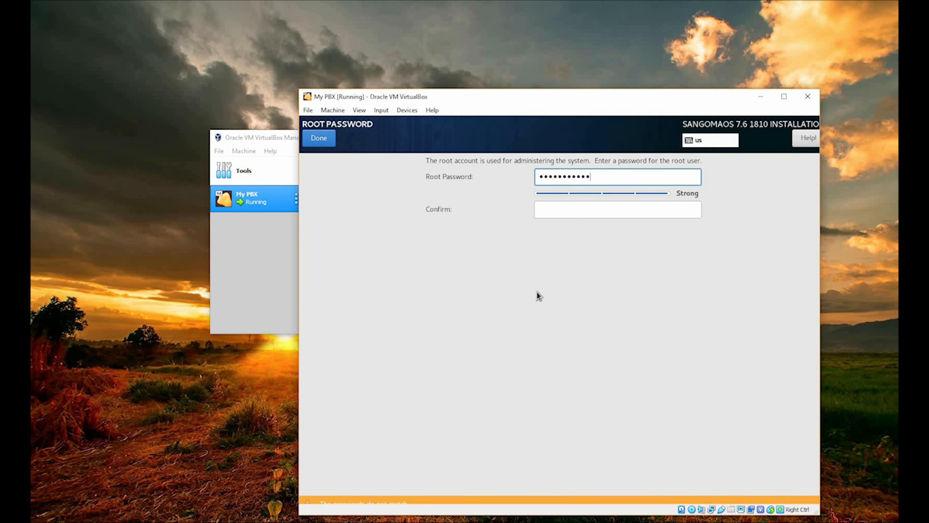
text(11)
key(Tab)
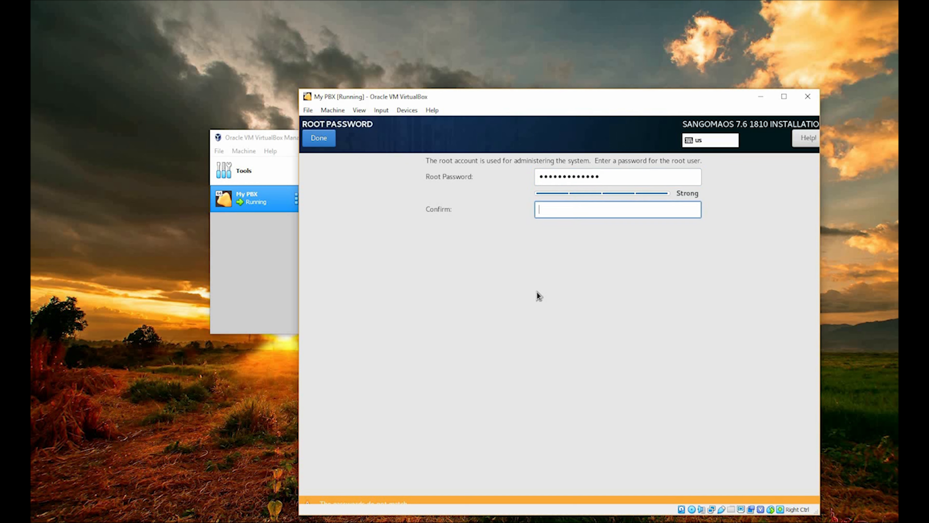
text(1234567891011)
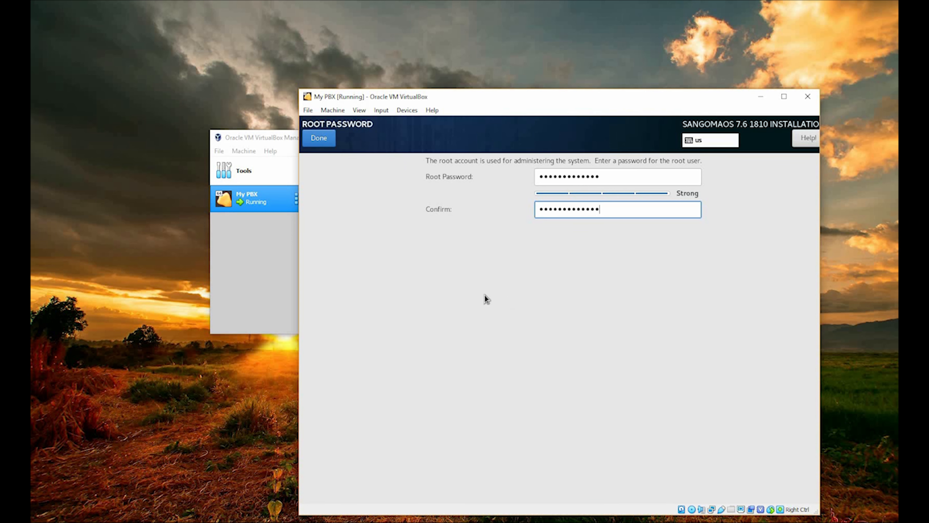
click(306, 139)
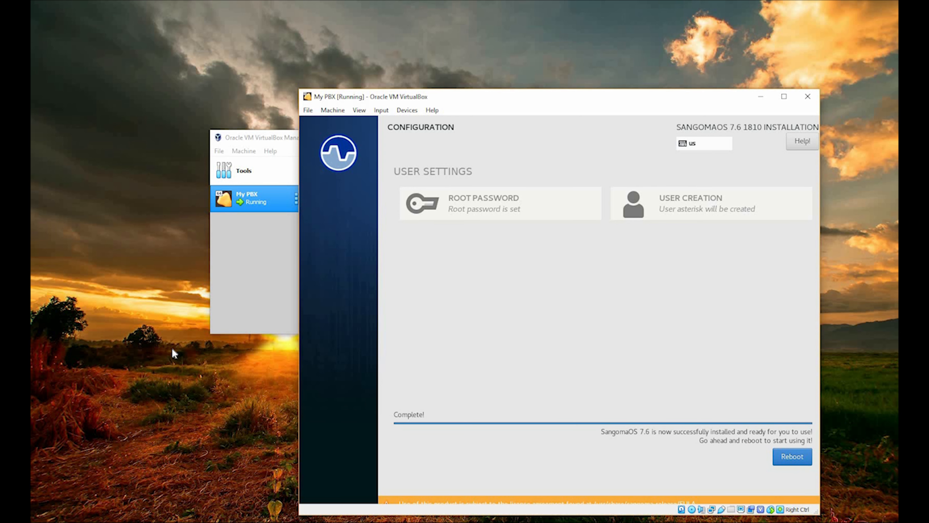
Remove SNG7-FPBX-64bit-1904-2.iso from My PBX's optical drive, save the settings and reboot the machine into the installed system.
click(279, 274)
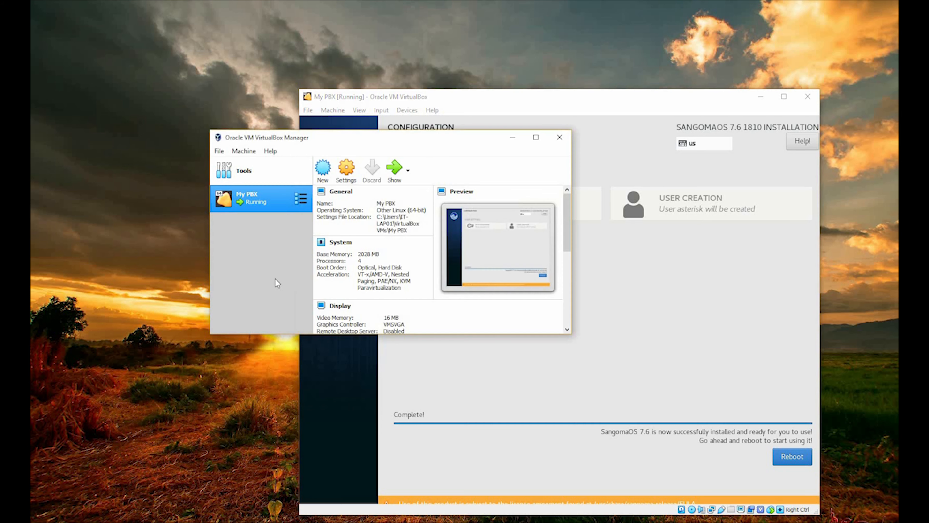
click(346, 169)
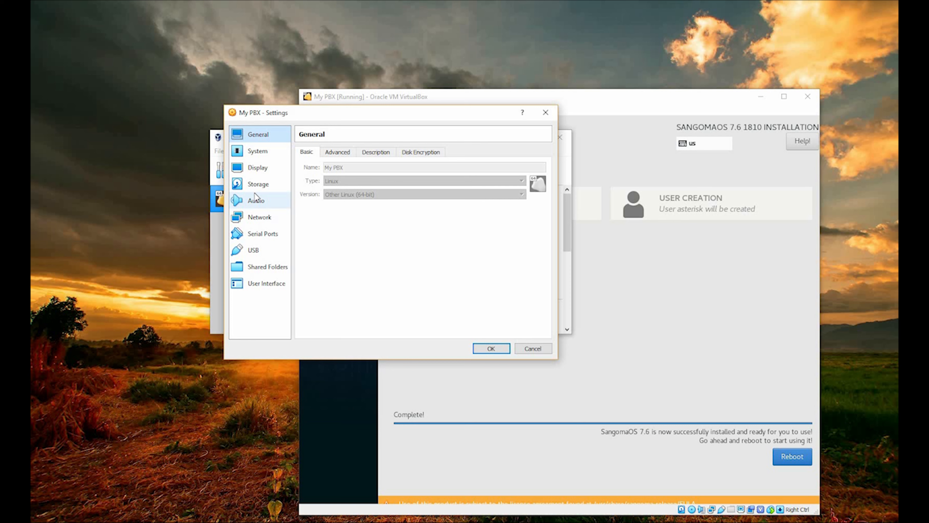
click(258, 185)
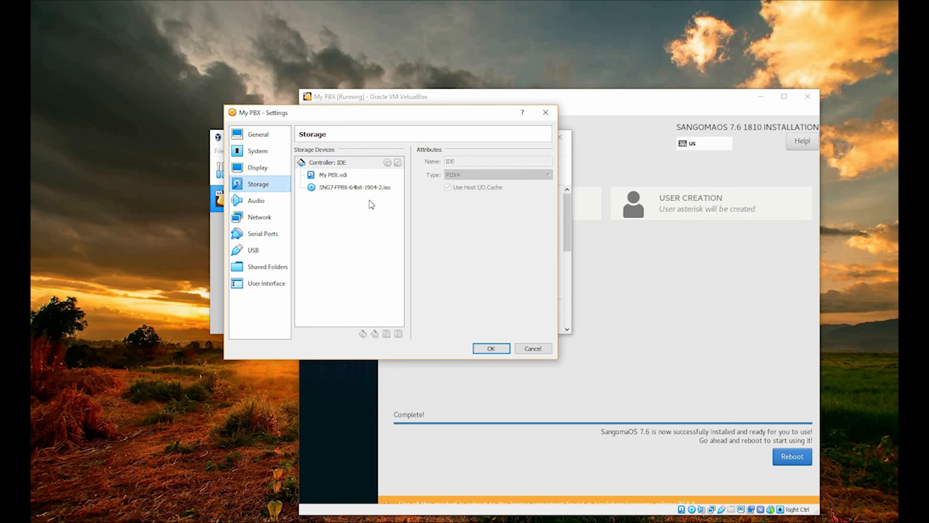
click(368, 187)
click(546, 161)
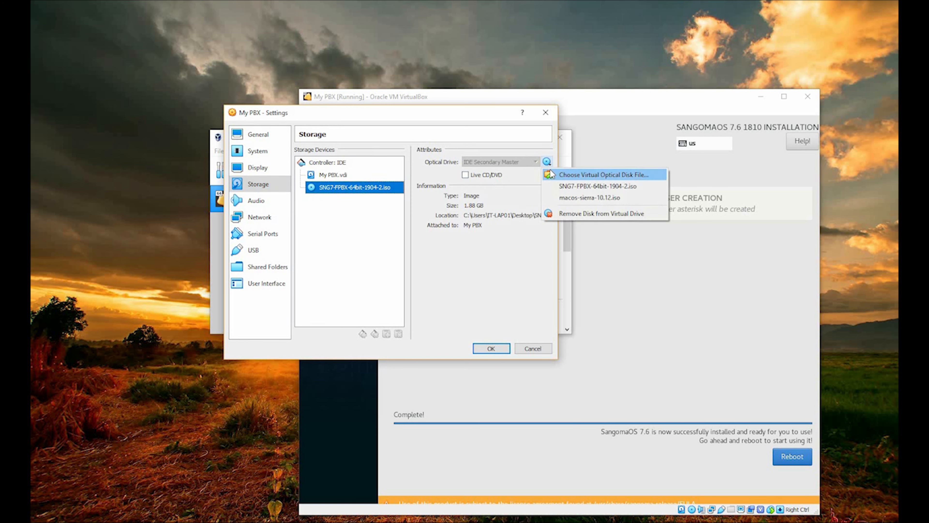
click(574, 214)
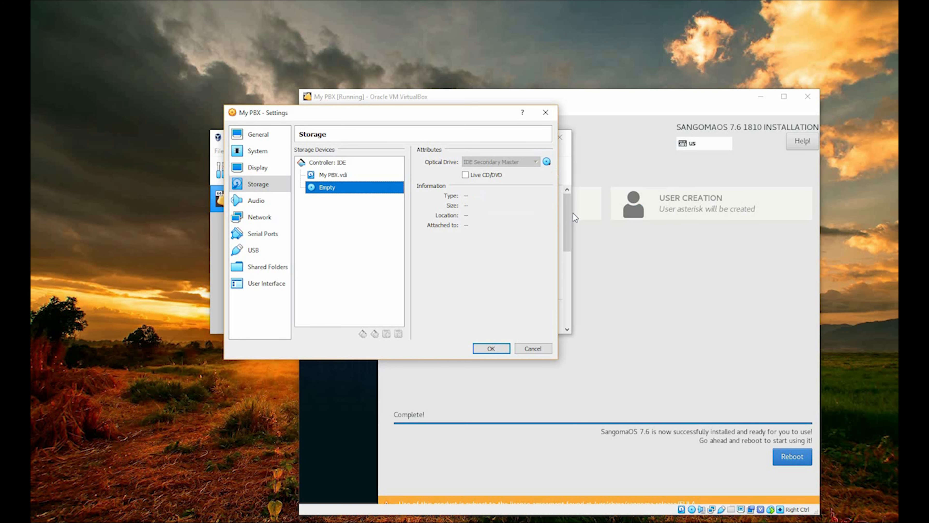
click(491, 348)
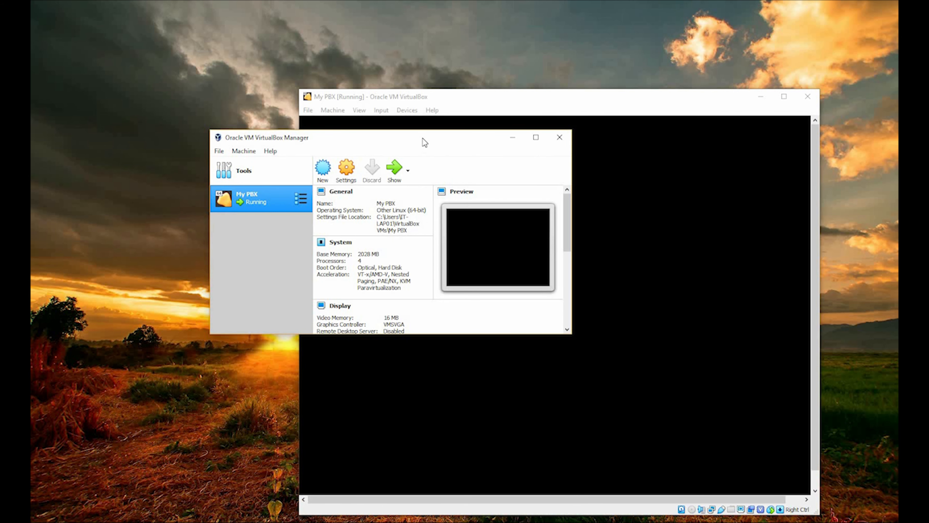
drag(269, 137, 144, 154)
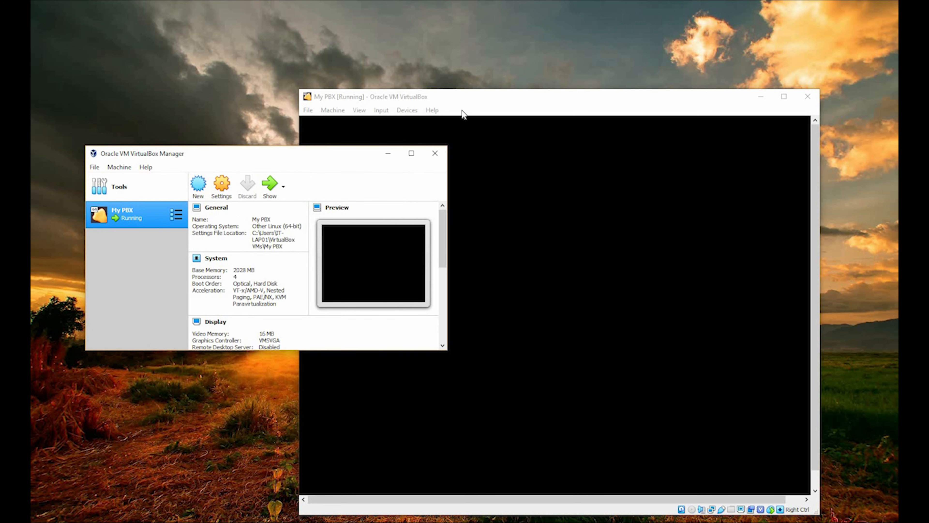
click(480, 108)
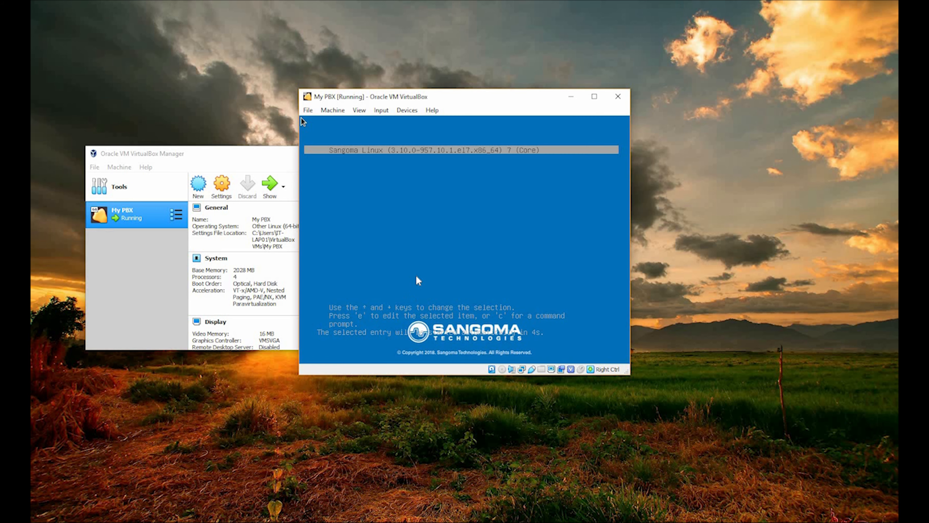
Let My PBX capture the mouse and keyboard while Sangoma Linux boots.
click(443, 272)
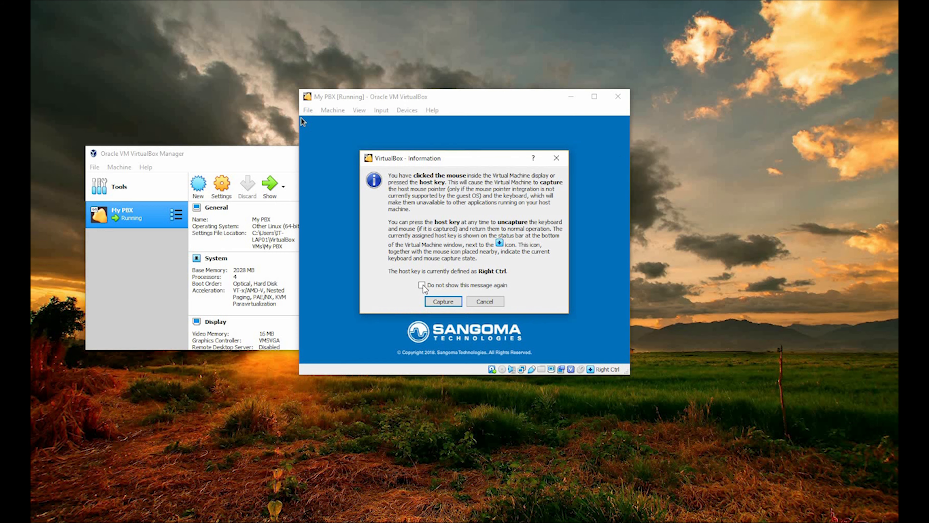
click(436, 304)
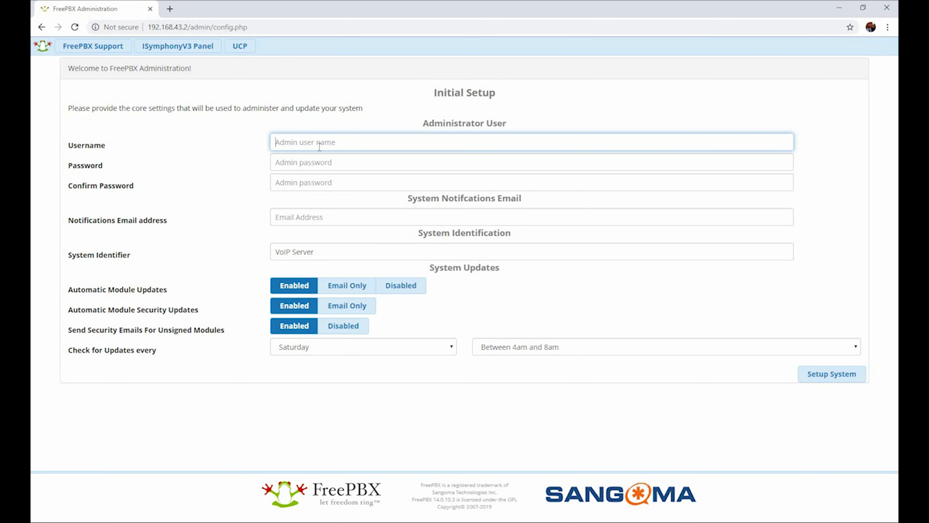
In the browser at 192.168.43.2/admin/config.php, enter the FreePBX administrator's username, then enter and confirm the admin password.
click(318, 144)
click(318, 163)
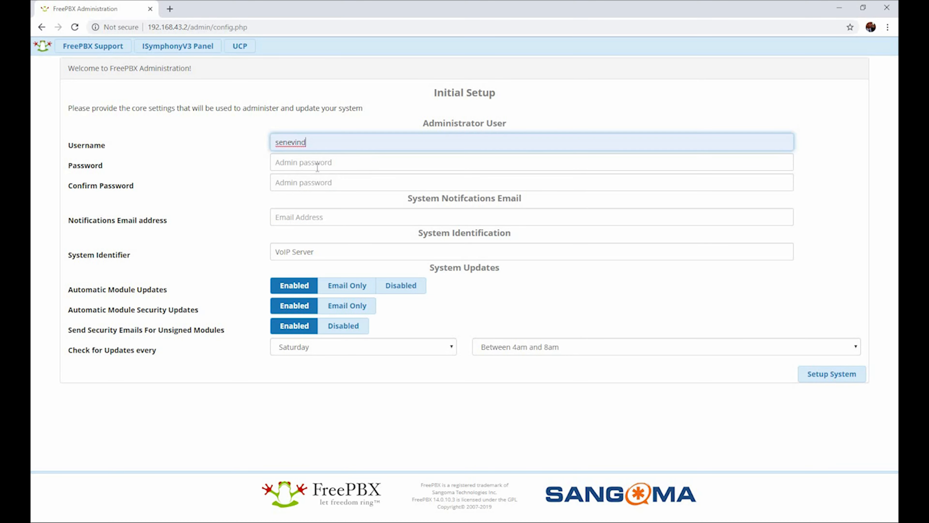
click(317, 166)
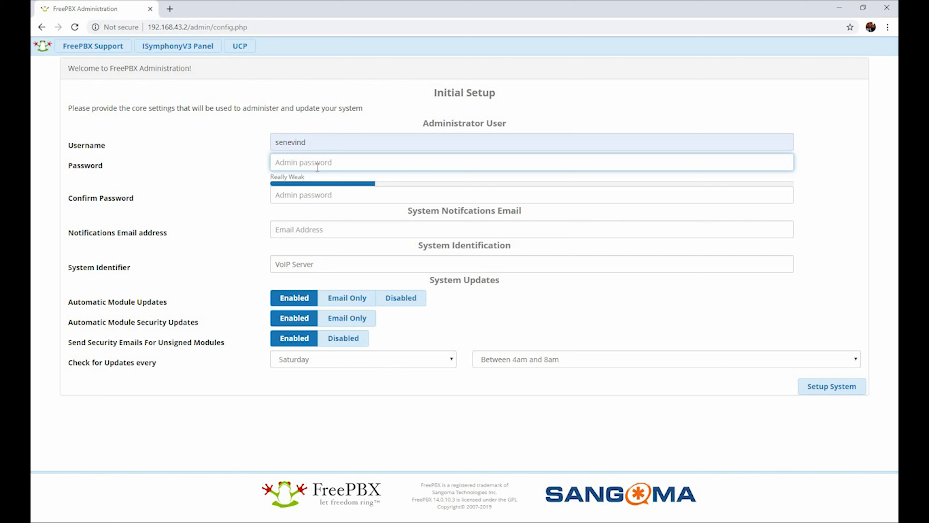
text(•••••••••••••)
key(Tab)
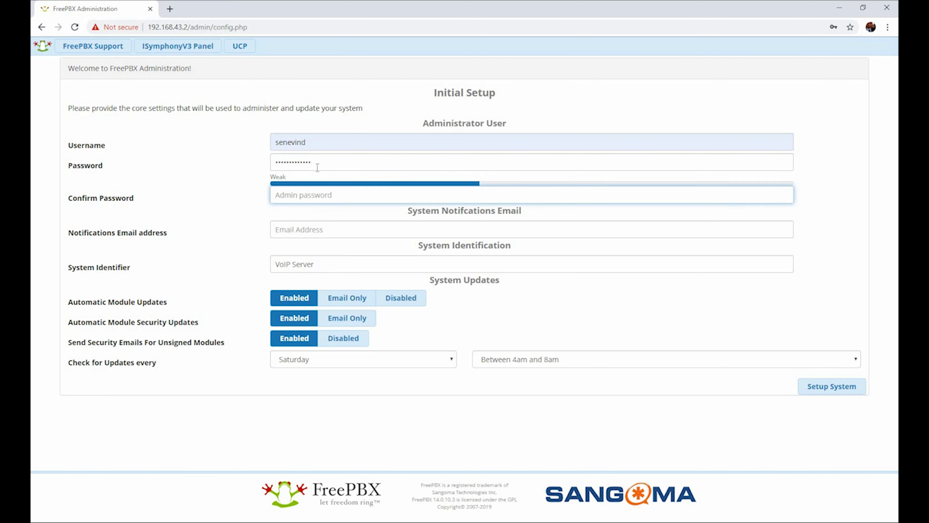
text(•••••••••••••)
key(Tab)
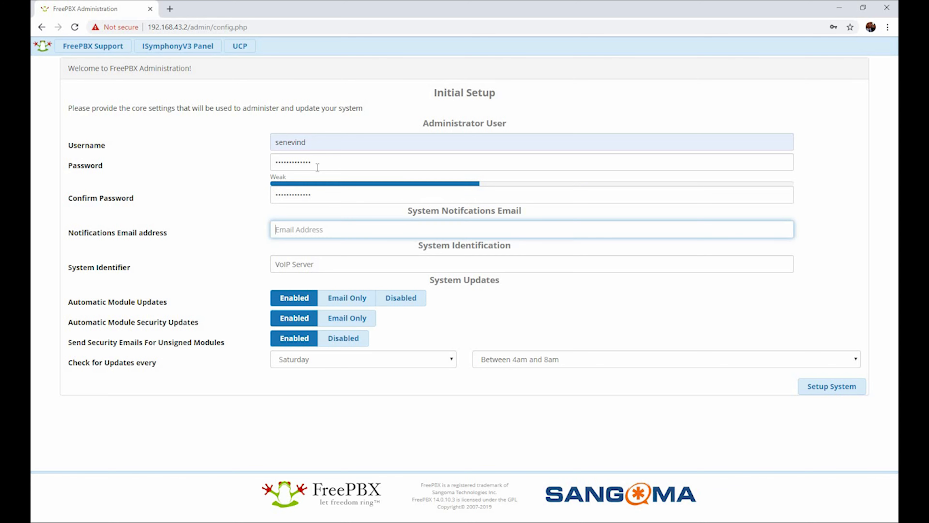
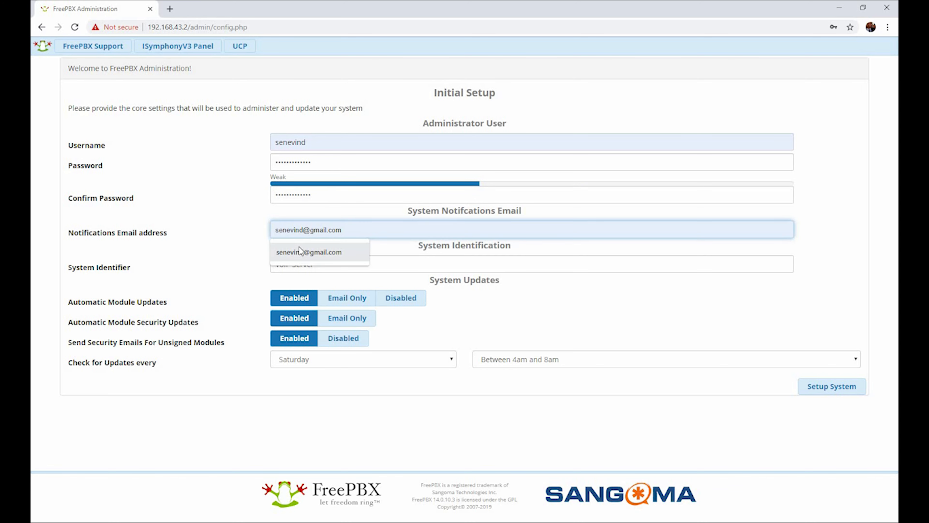
Fill in the system notifications email address and keep VoIP Server as the system identifier.
click(299, 249)
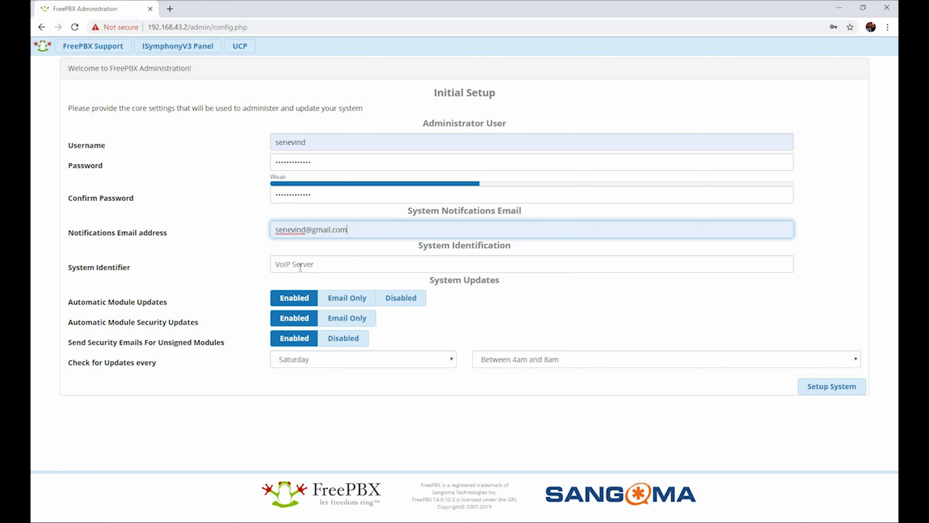
click(325, 263)
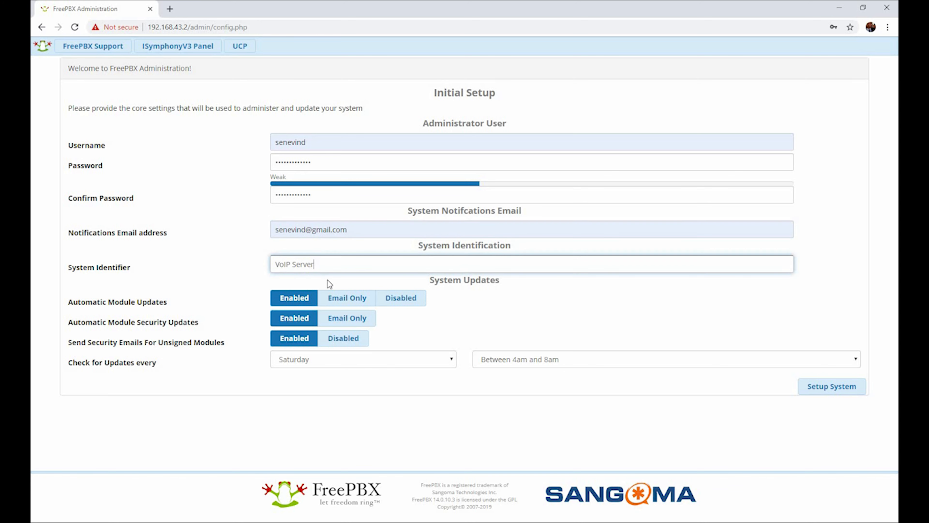
click(331, 289)
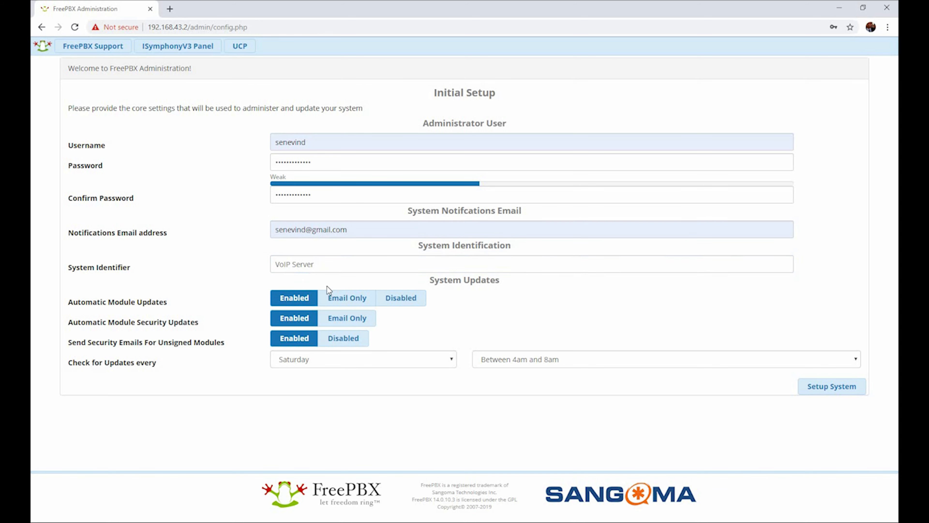
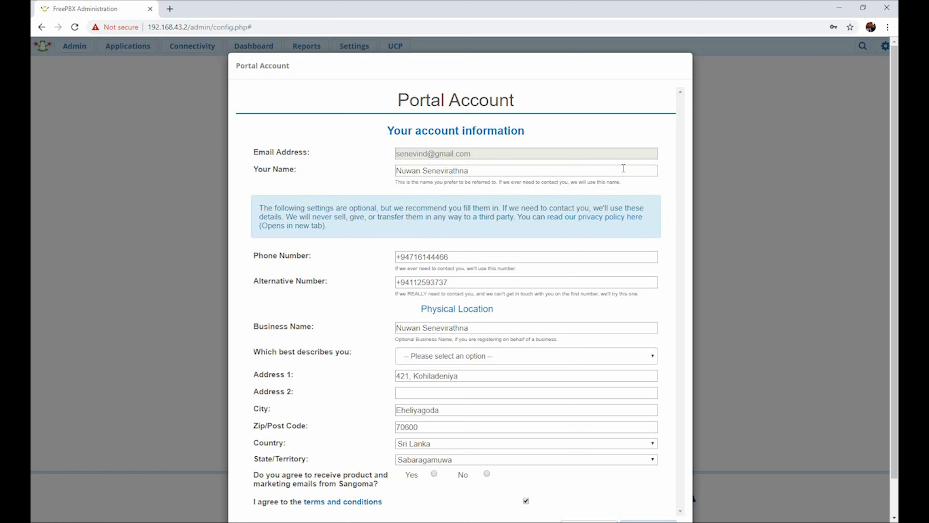
Submit the portal account details and activate the new deployment with the location name Office.
scroll(668, 255, down, 1)
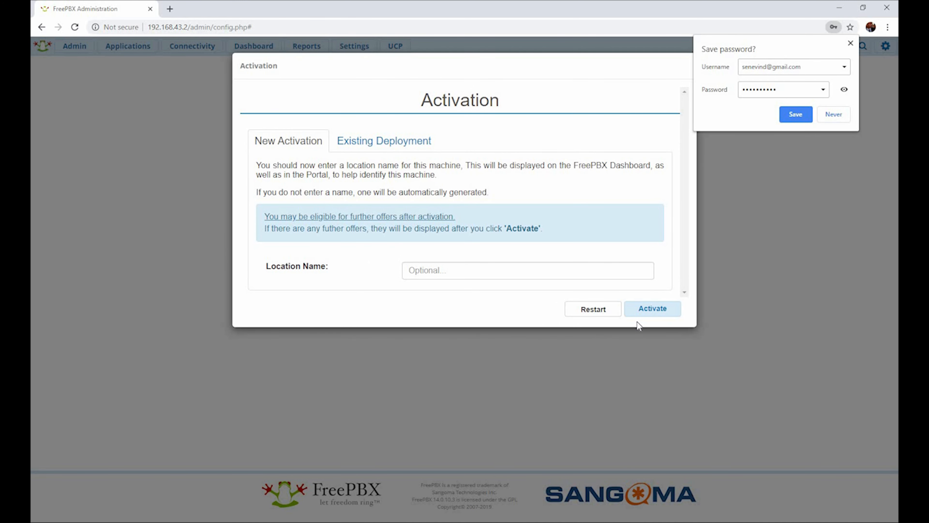
click(449, 272)
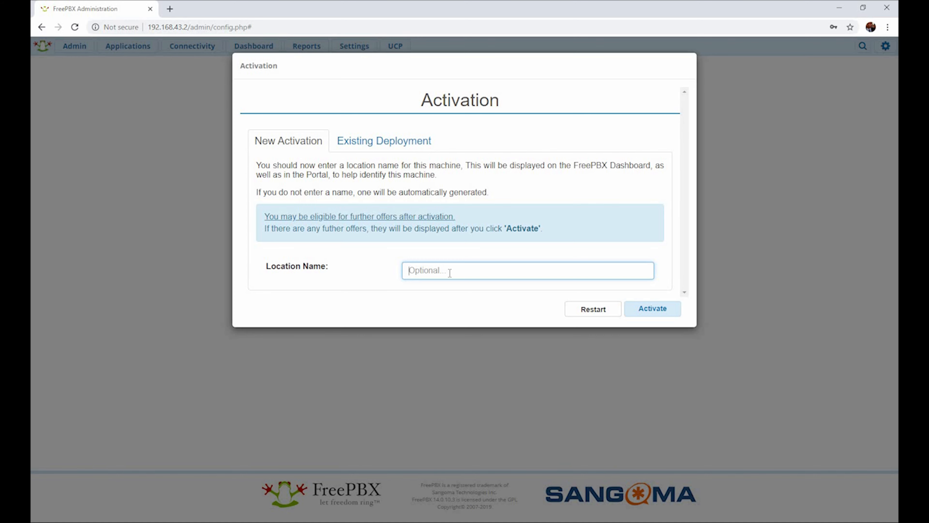
text(Office)
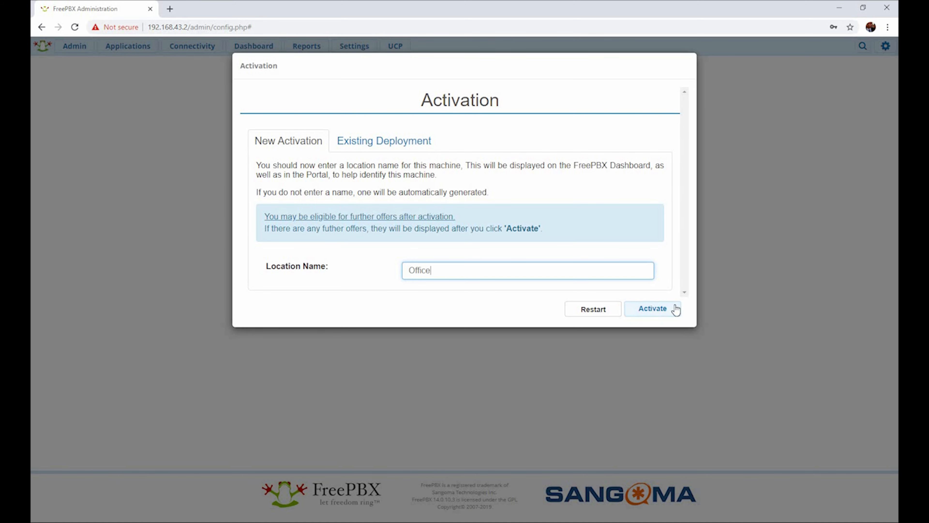
click(664, 310)
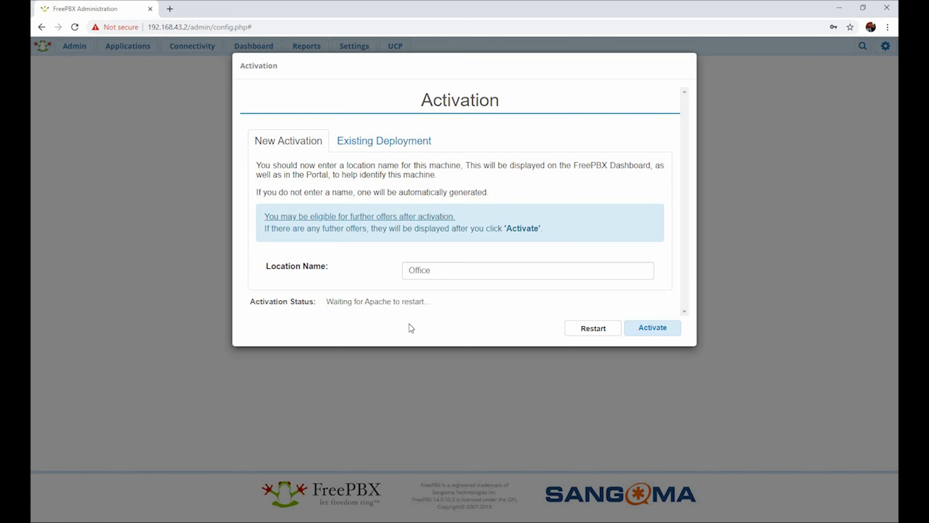
click(649, 334)
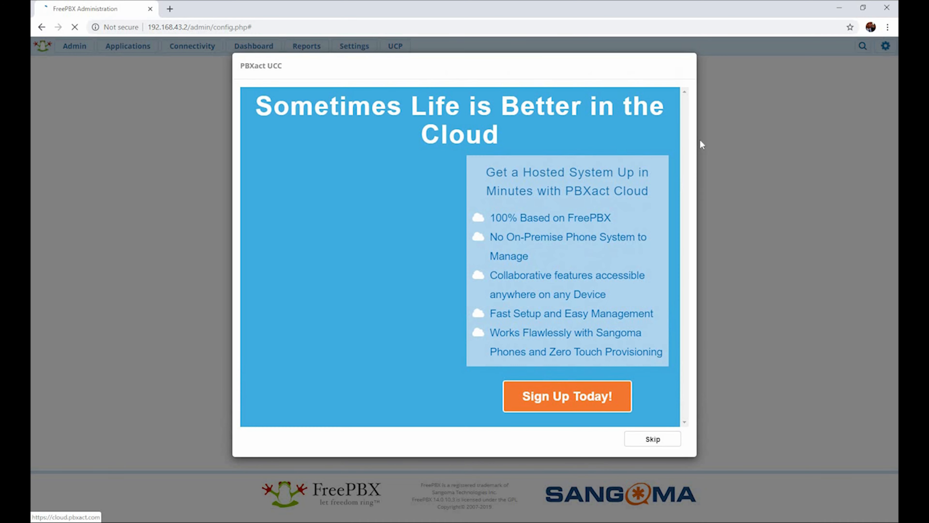
Skip the PBXact and Sangoma Phones offers and submit the locales English, English (United States) and Asia/Colombo.
click(655, 441)
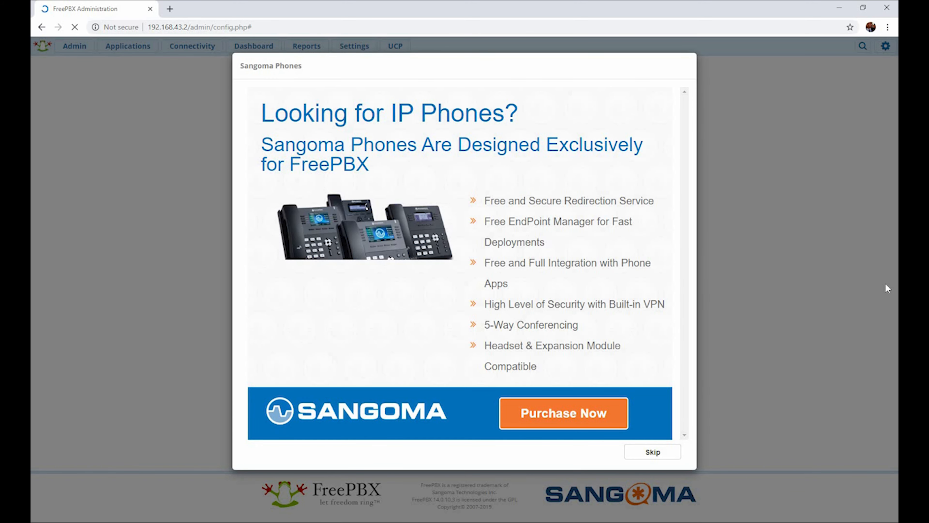
click(647, 456)
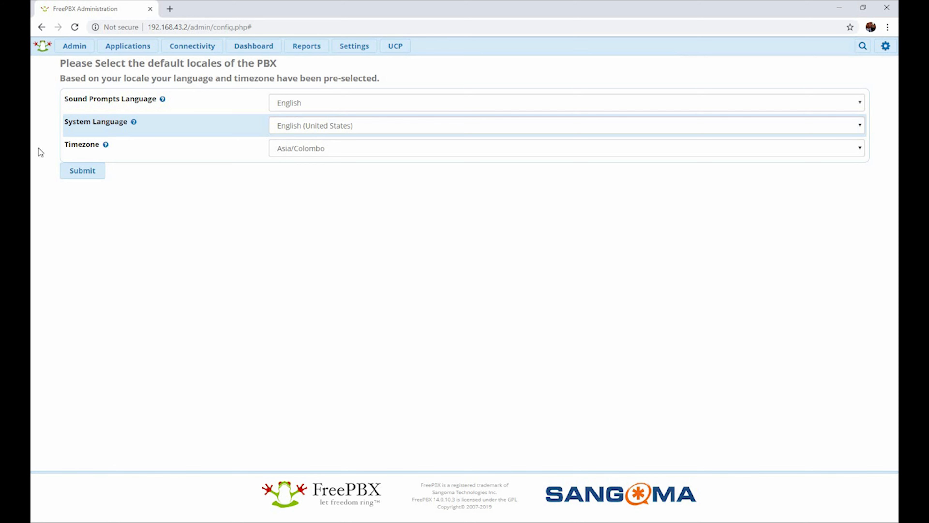
click(67, 176)
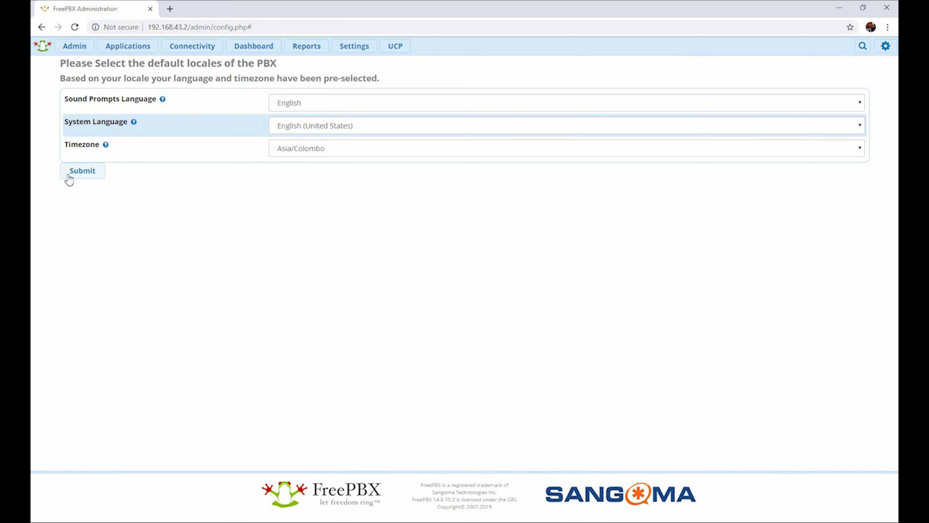
click(91, 178)
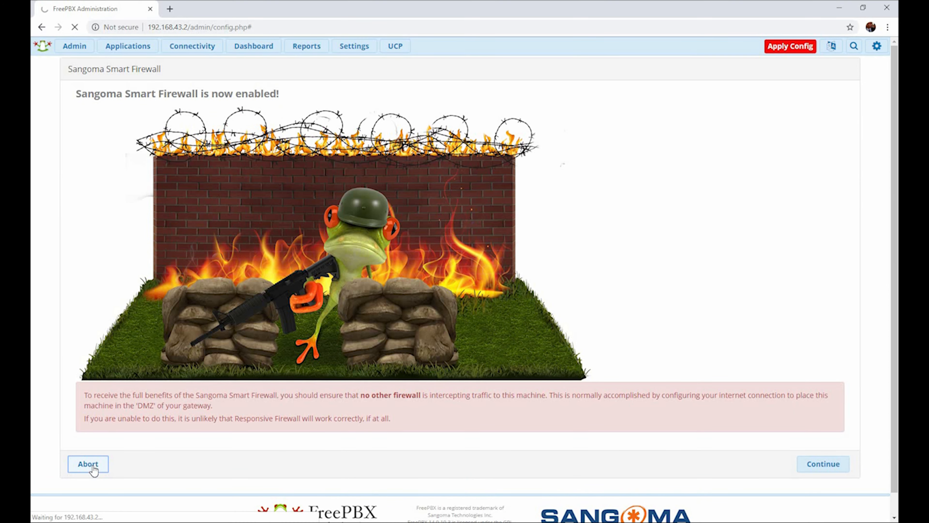
Abort the Sangoma Smart Firewall wizard and decline the SIPStation SIP Trunks free trial.
click(91, 465)
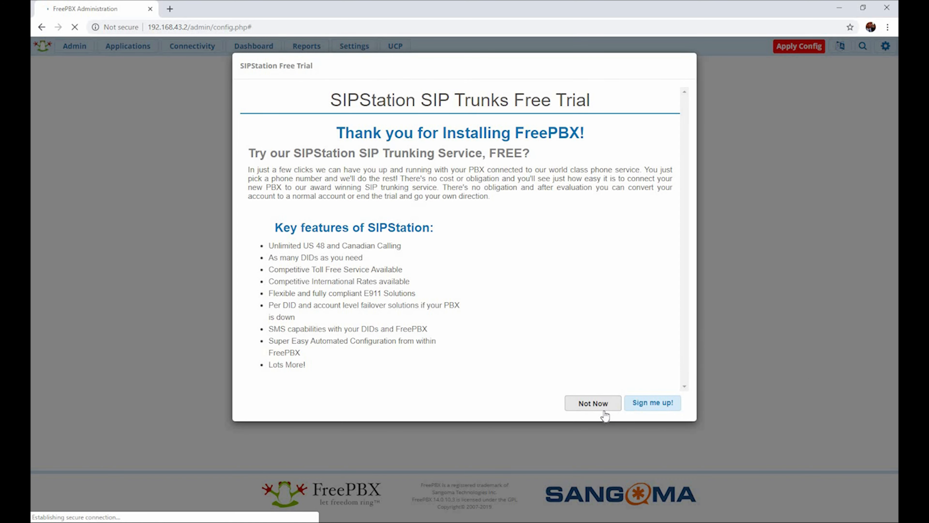
click(593, 407)
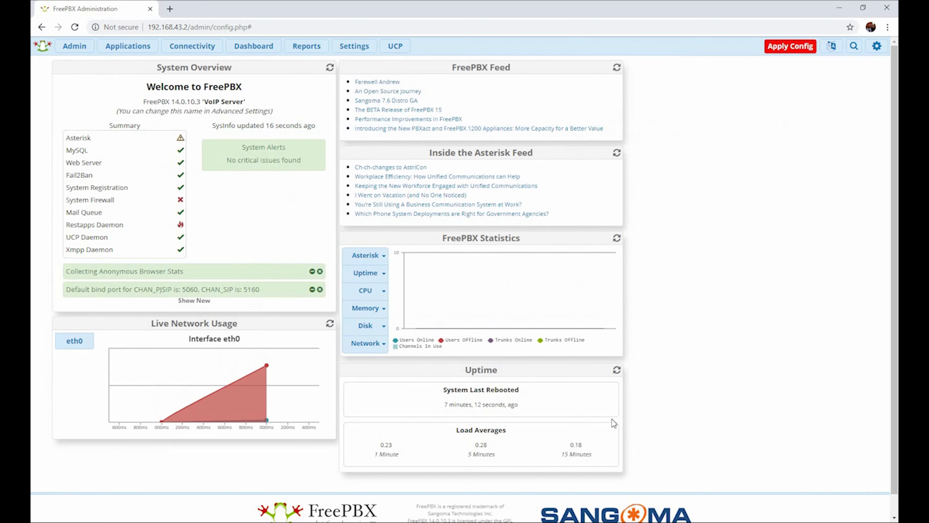
Apply the pending configuration, and check online for available module updates.
click(782, 47)
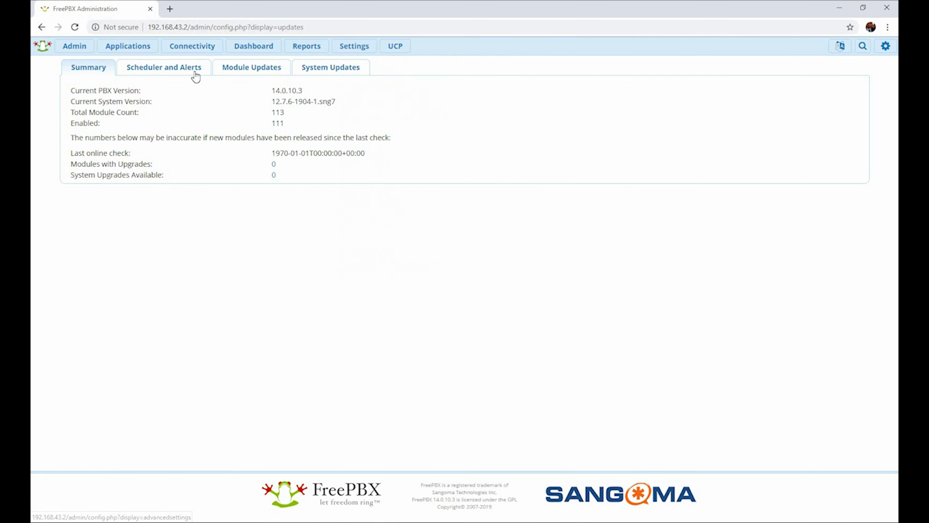
click(196, 75)
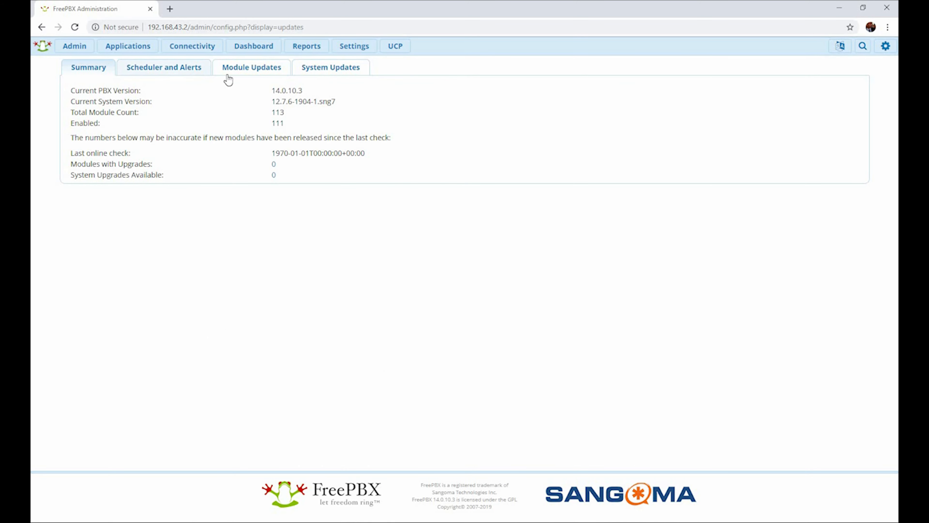
click(248, 70)
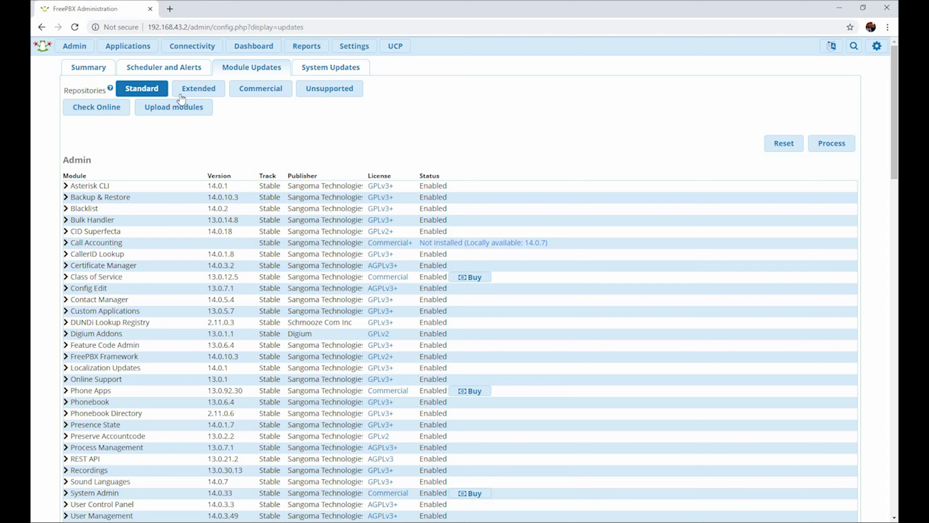
click(96, 108)
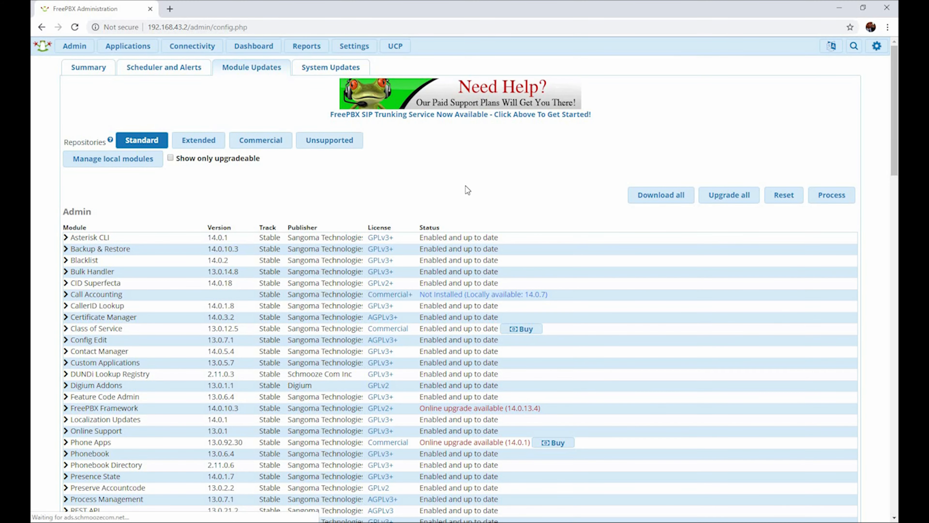
Include the Extended repository alongside Standard and submit all available module upgrades for processing.
scroll(466, 186, down, 1)
scroll(467, 190, down, 7)
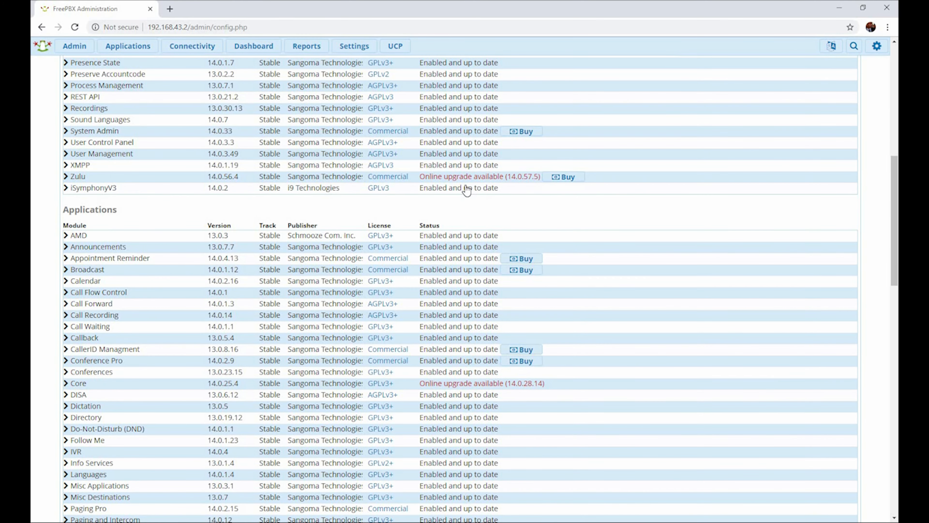
scroll(466, 189, down, 12)
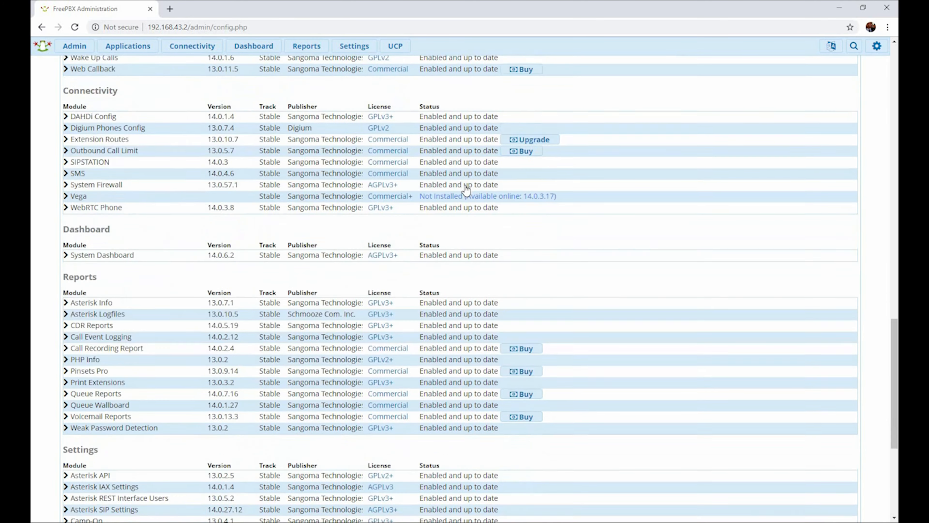
scroll(466, 190, down, 5)
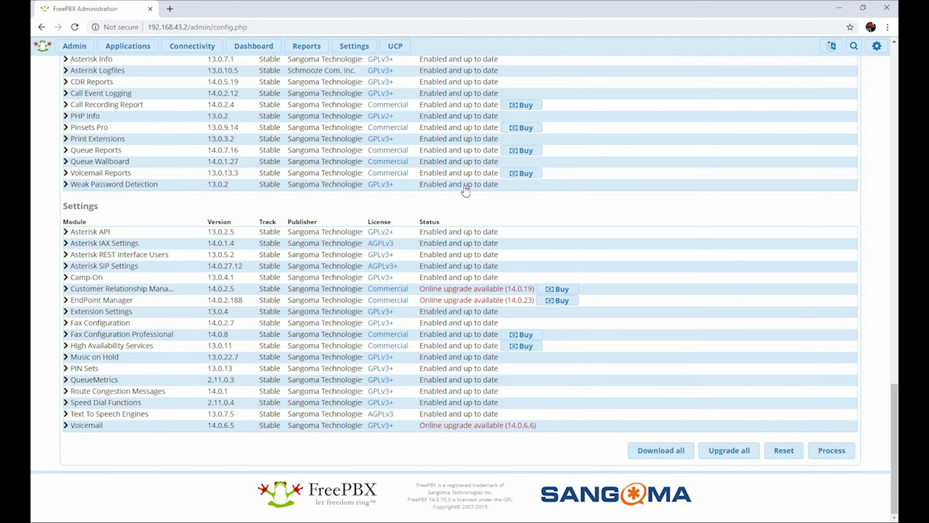
scroll(465, 191, up, 20)
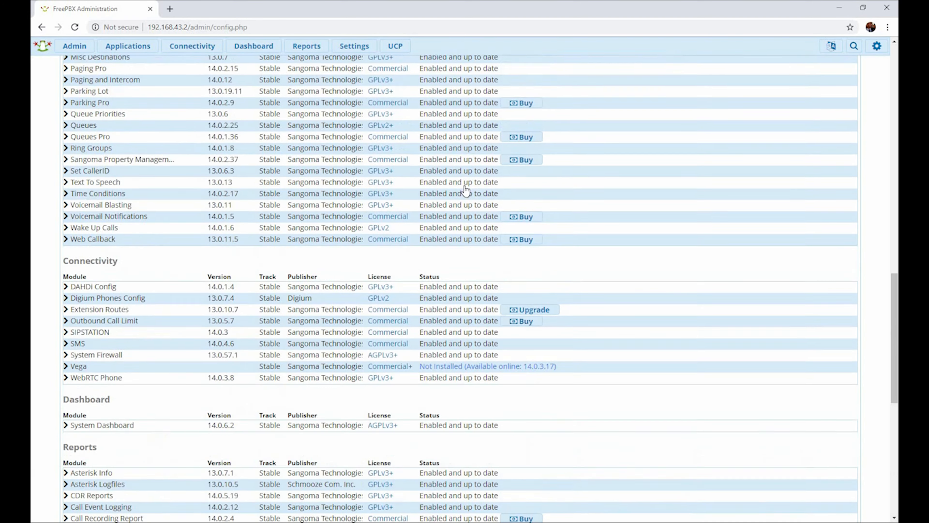
scroll(465, 190, up, 2)
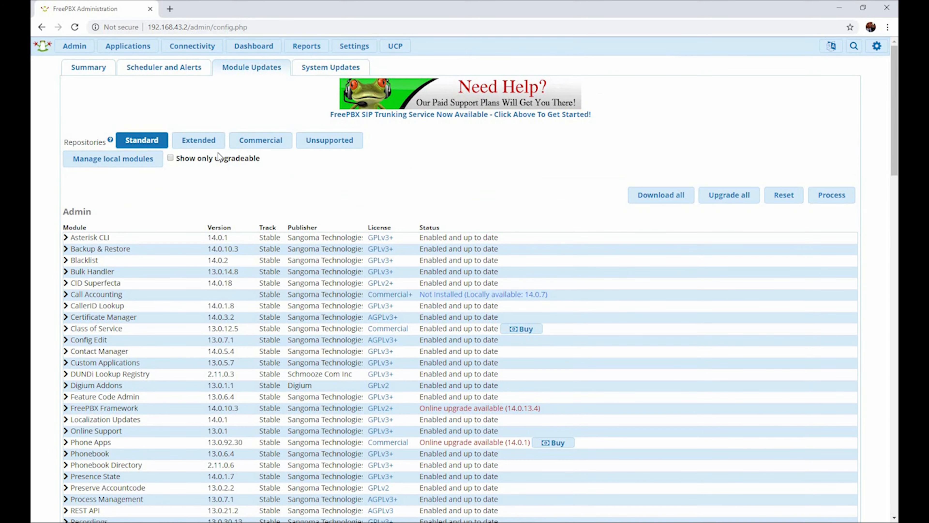
click(197, 143)
click(730, 196)
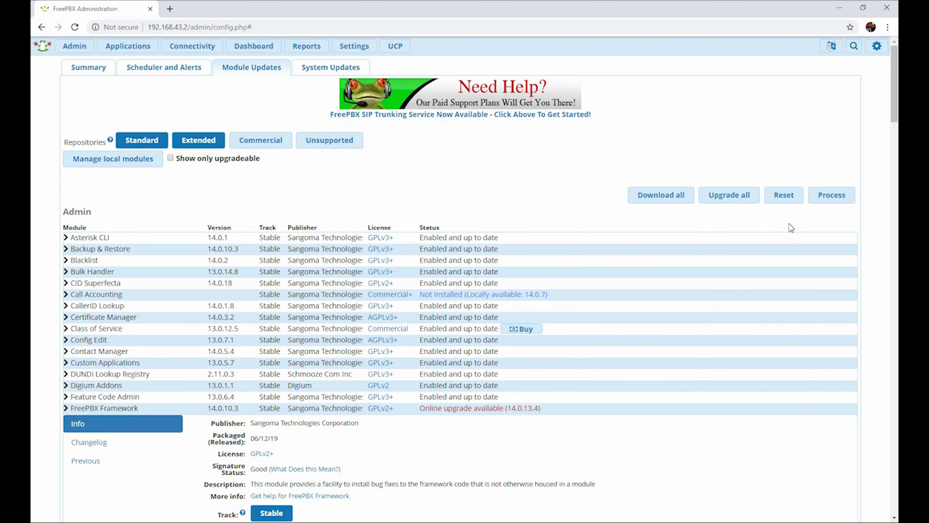
click(833, 199)
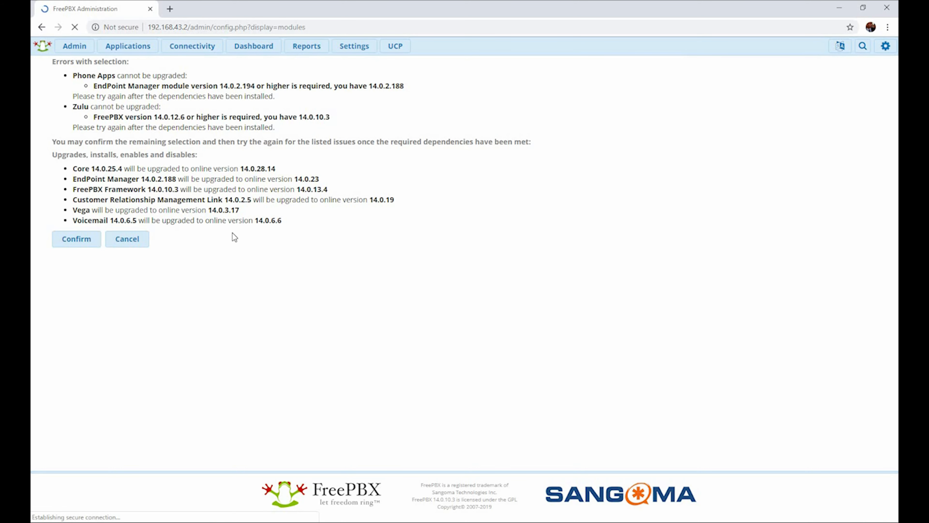
Confirm the module upgrades, return to the module list after installation, and apply the configuration.
click(66, 244)
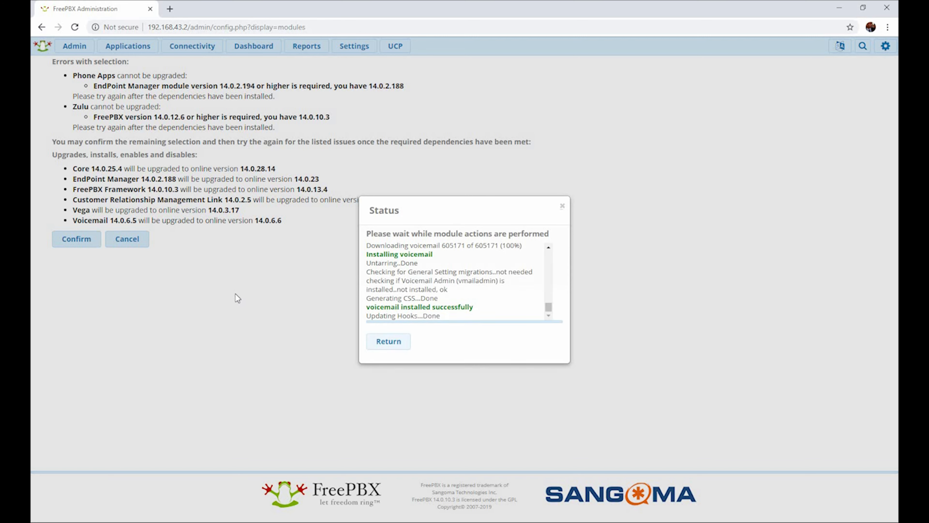
click(385, 341)
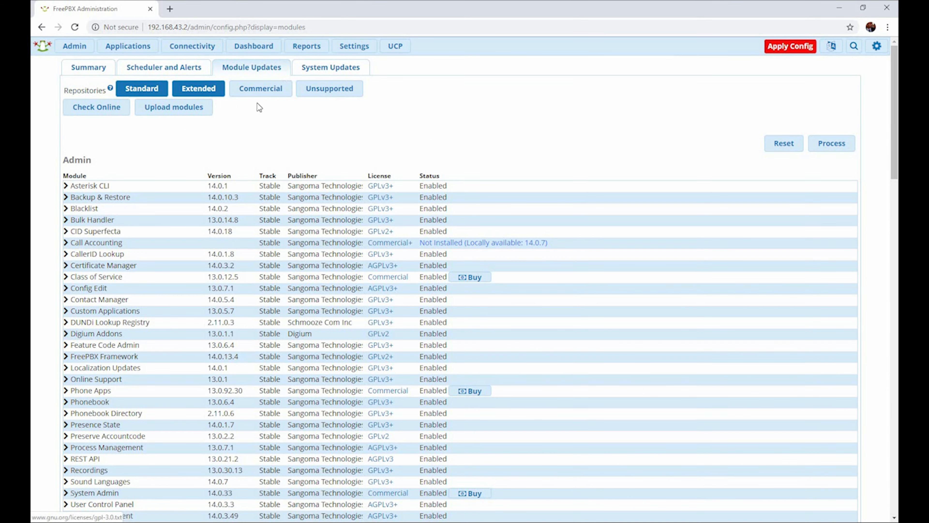
click(799, 47)
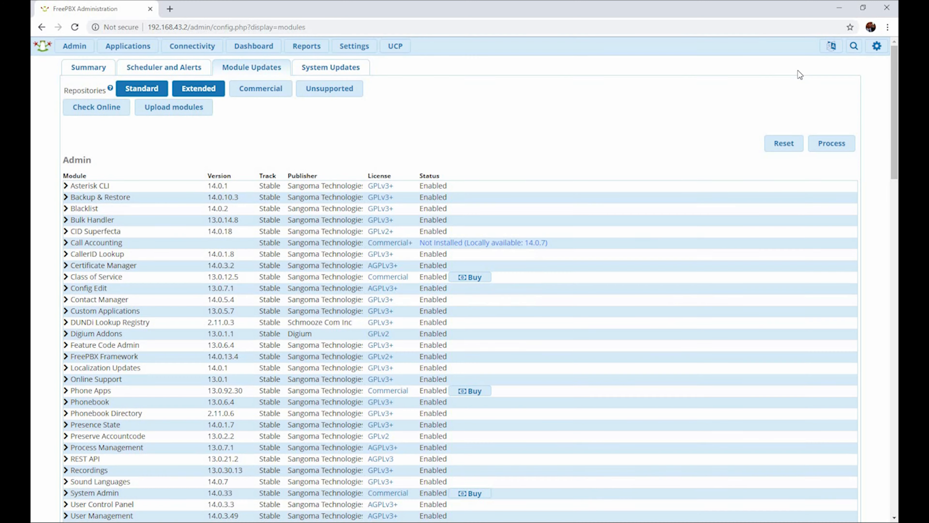
Open the FreePBX dashboard and examine the system overview and service status.
click(73, 47)
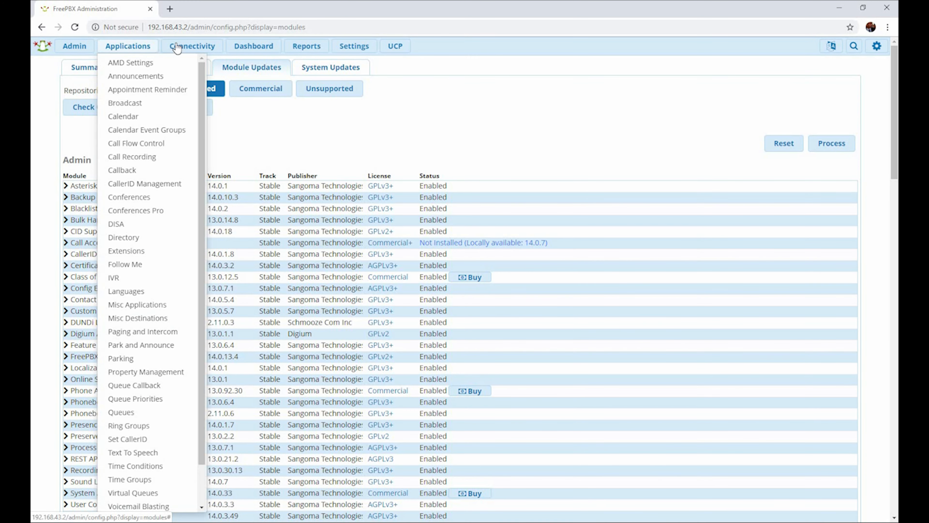
mouse_move(177, 48)
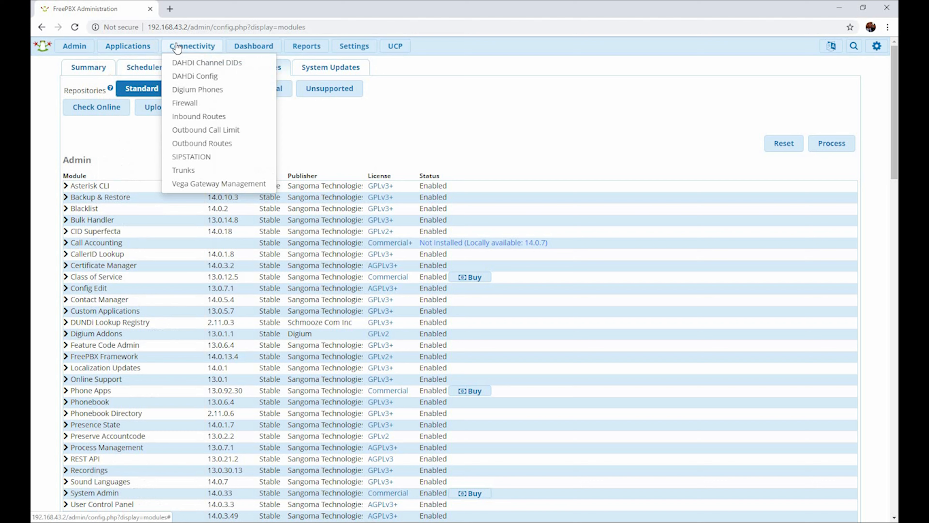
click(244, 55)
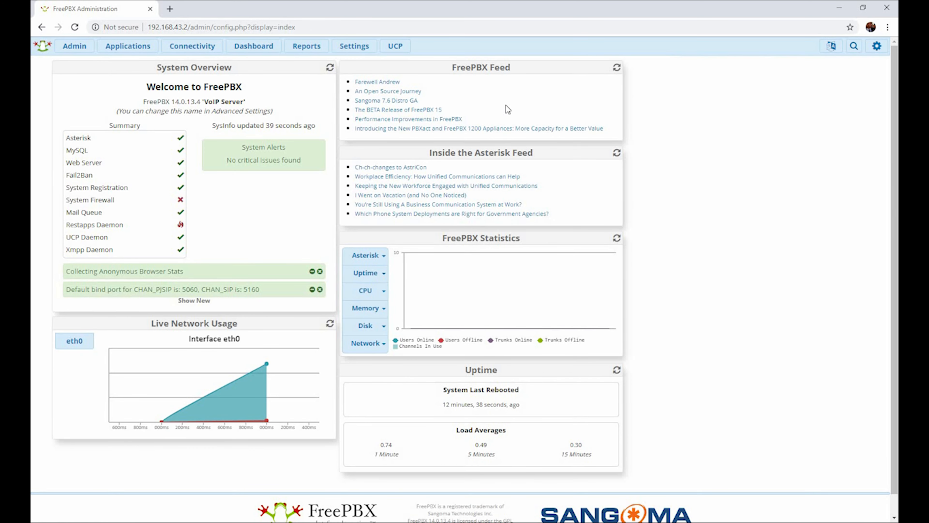
scroll(122, 198, down, 1)
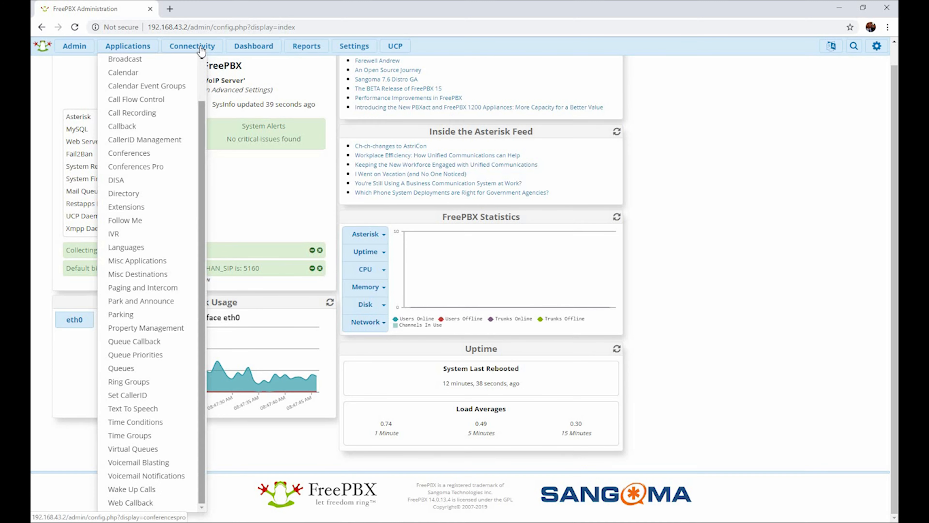
Open the Firewall module under connectivity settings and enable the firewall.
mouse_move(201, 49)
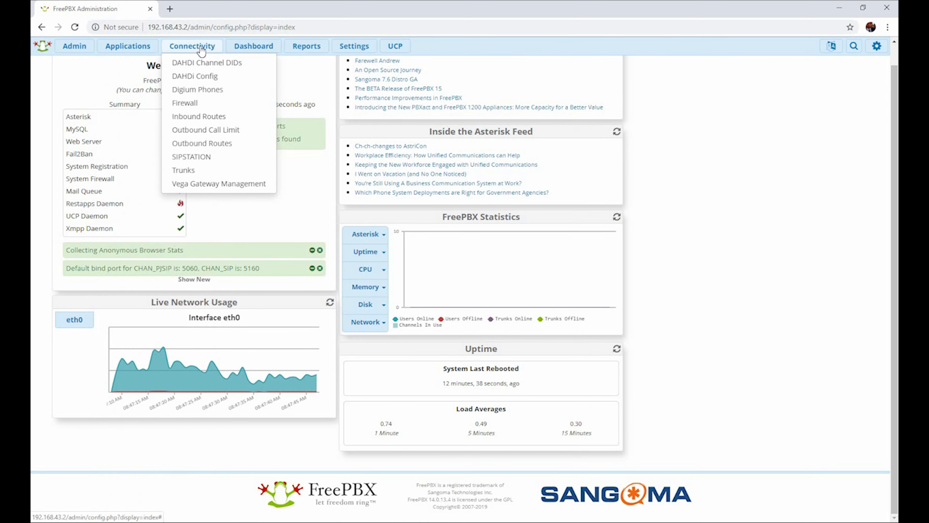
click(190, 108)
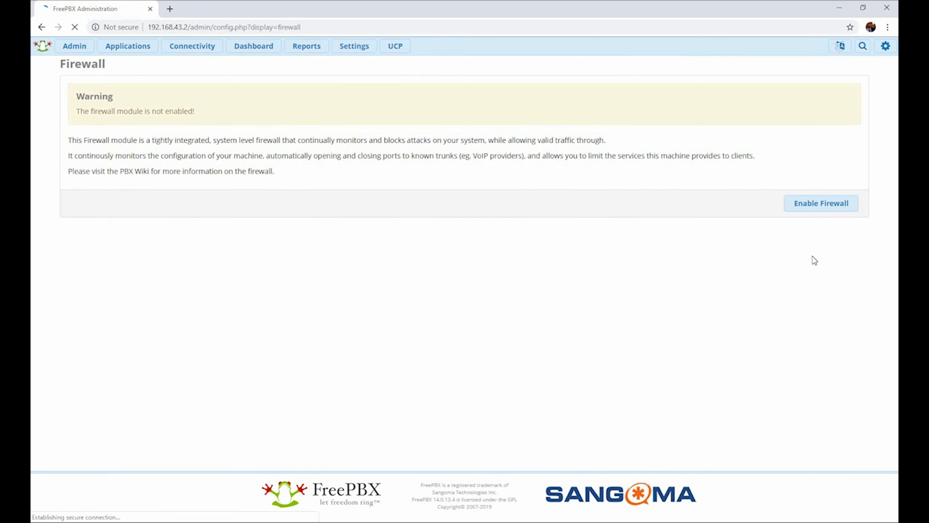
click(818, 208)
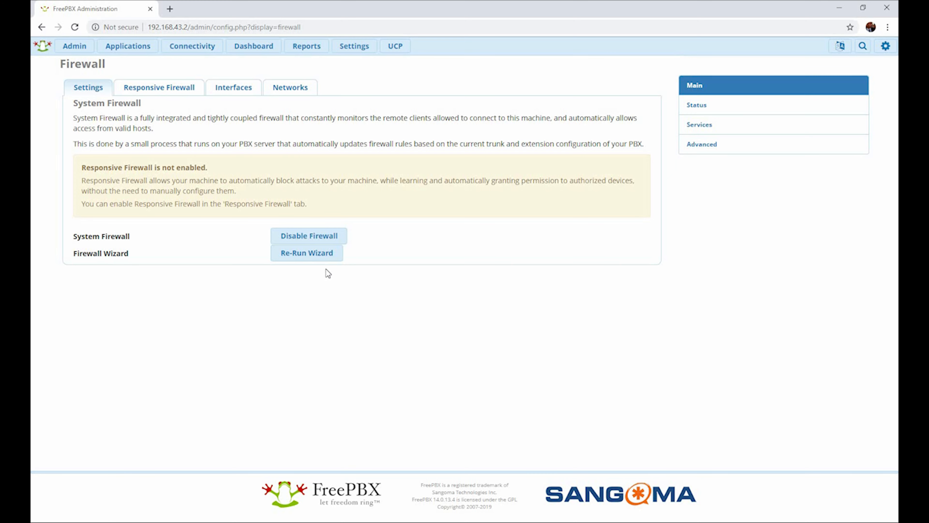
Re-run the firewall wizard and mark the current network 192.168.43.0/24 as trusted.
click(324, 258)
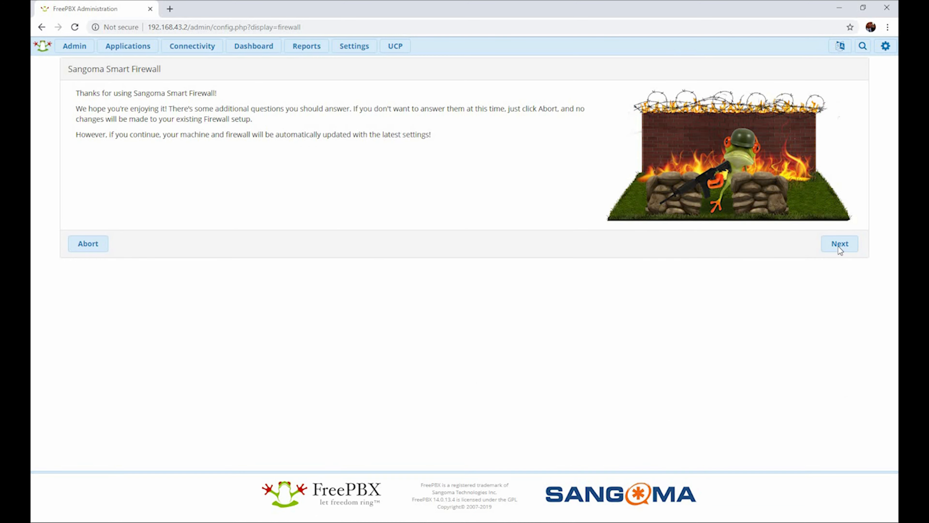
click(839, 245)
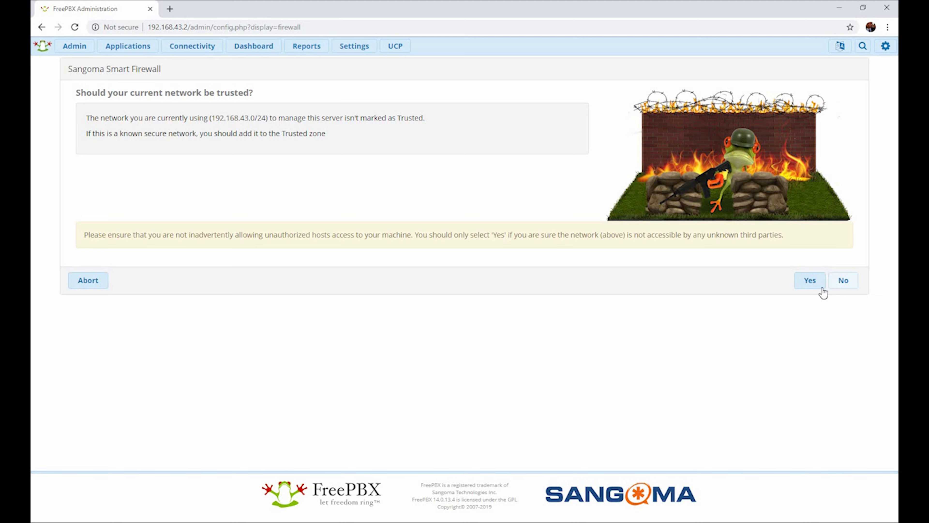
click(814, 284)
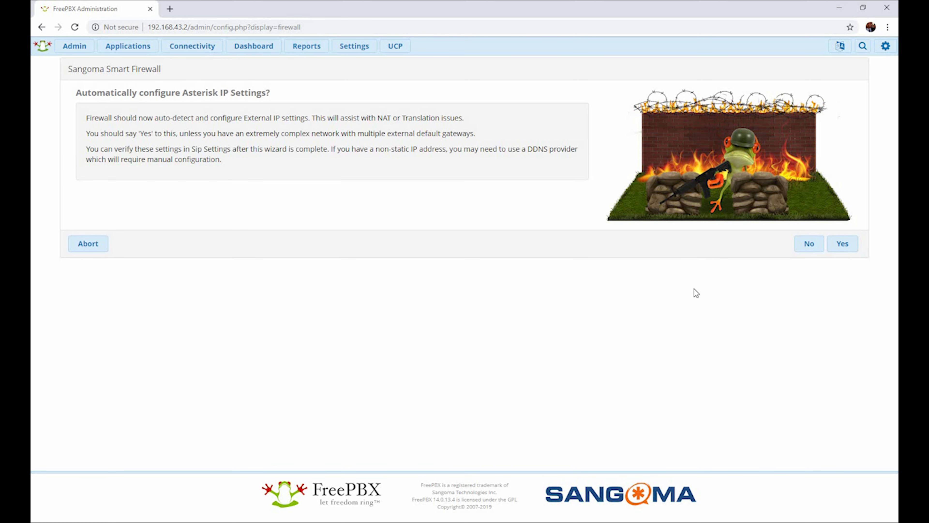
Accept automatic configuration of the Asterisk IP settings and check the Firewall Configuration status on the dashboard.
click(848, 250)
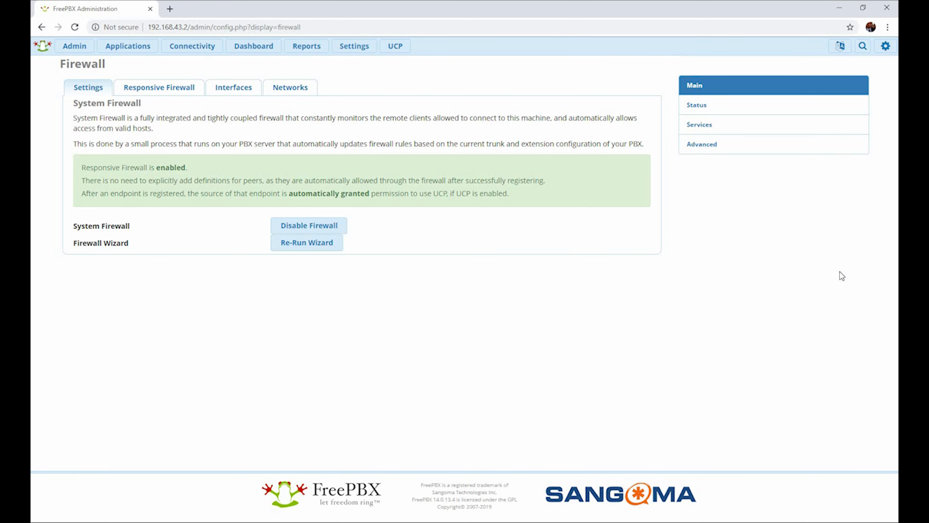
click(262, 49)
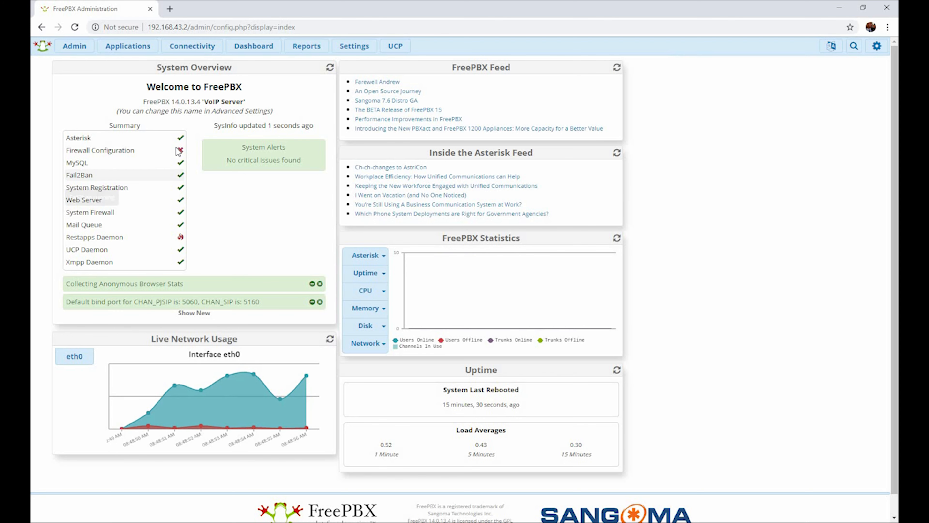
mouse_move(181, 154)
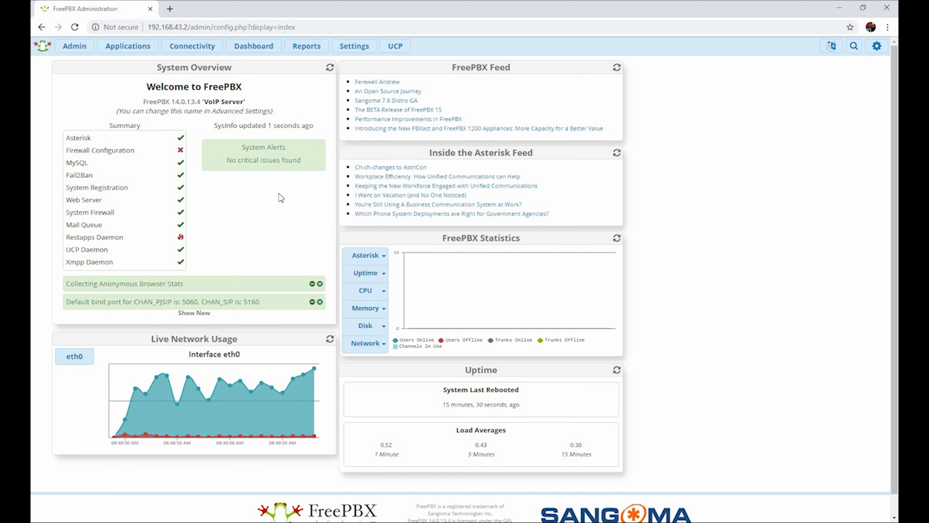
Go to the Firewall module's interface settings and open the default zone choices for eth0.
click(129, 50)
click(192, 46)
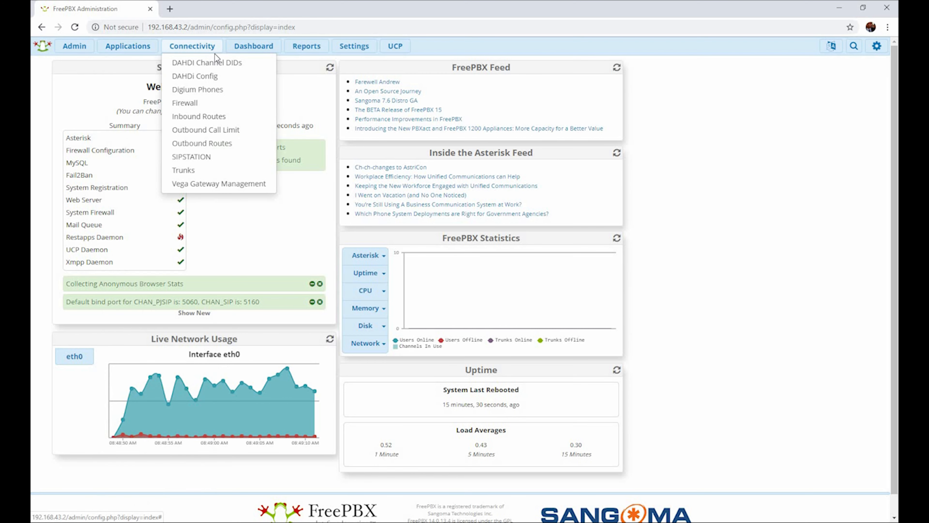
click(202, 106)
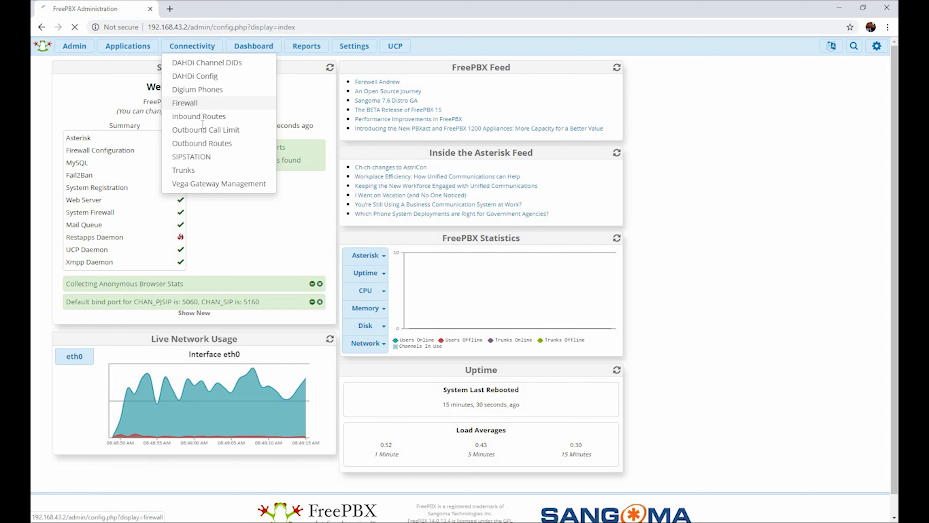
click(154, 91)
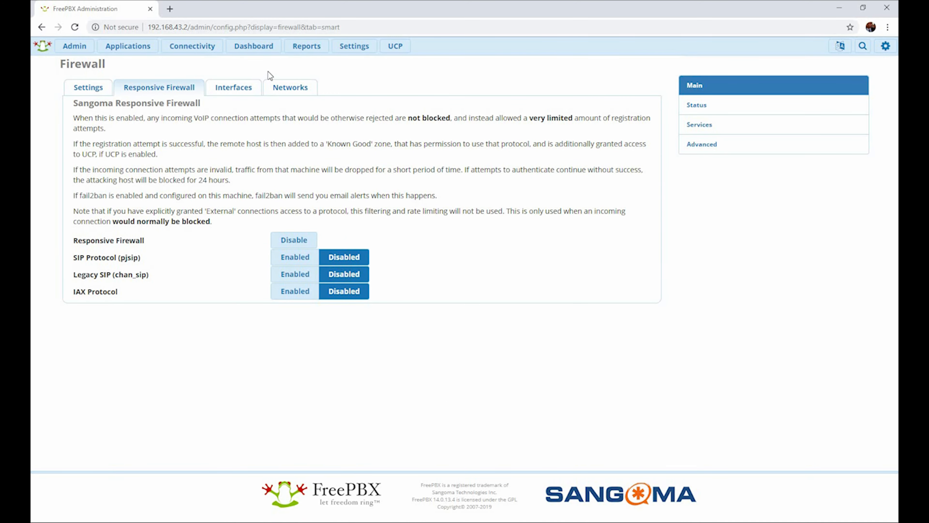
click(241, 88)
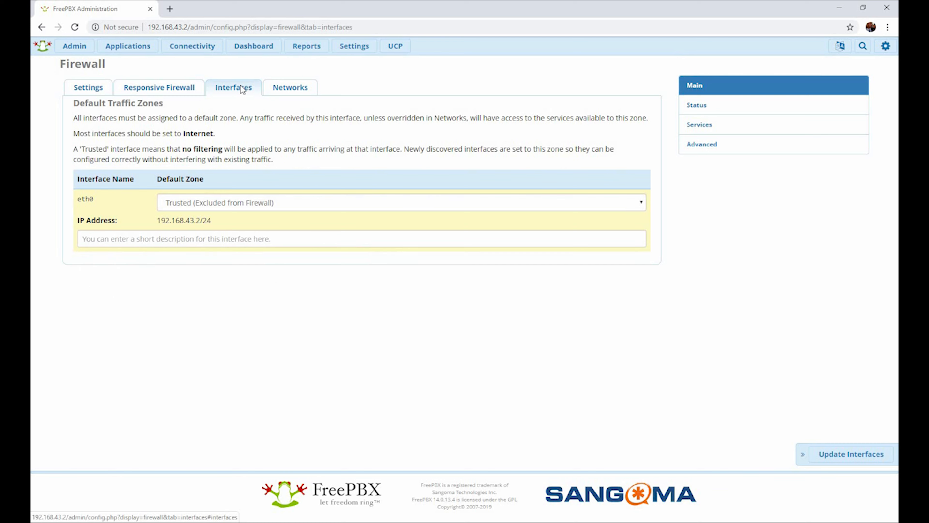
click(208, 206)
Return to the dashboard and check the status details of the Restapps Daemon in the system overview.
click(252, 48)
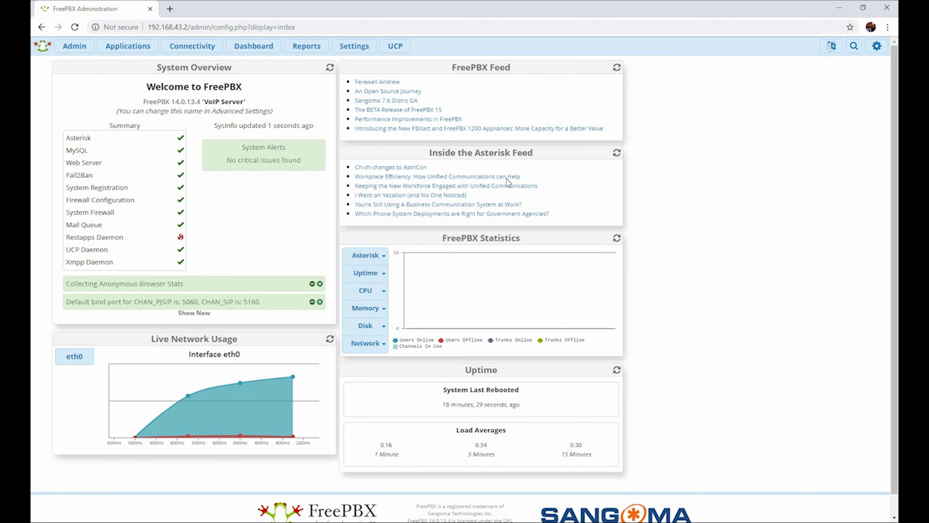
mouse_move(94, 246)
mouse_move(181, 239)
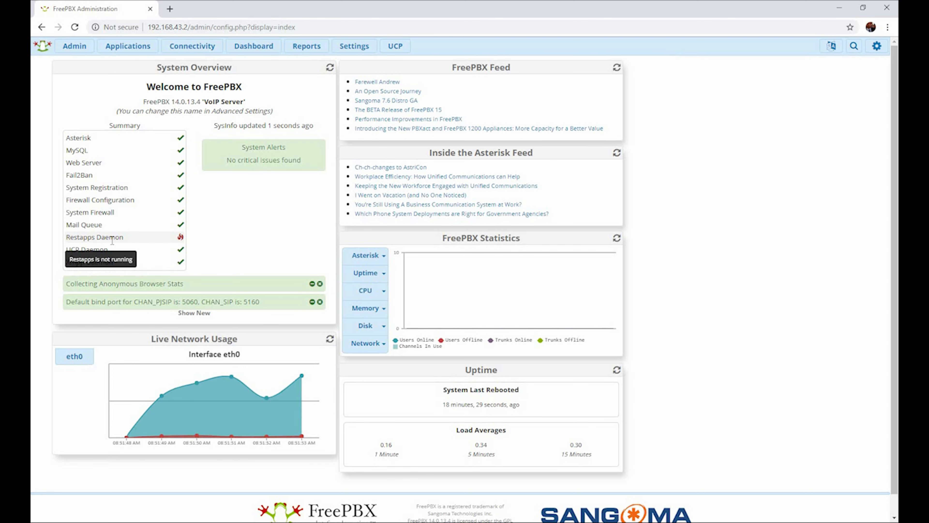